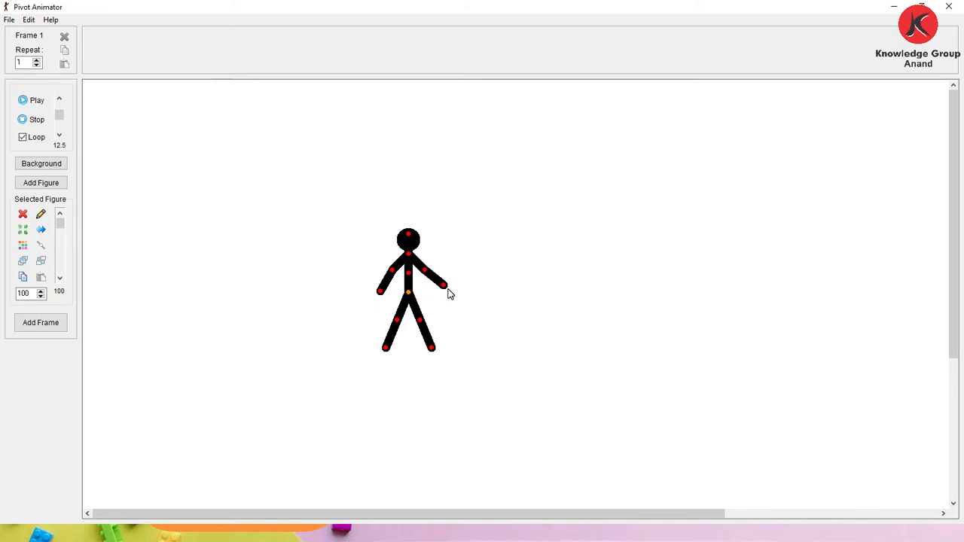
Move the stick figure to the left part of the canvas and open the file dialog for loading figure types
drag(407, 238, 410, 240)
drag(411, 299, 216, 300)
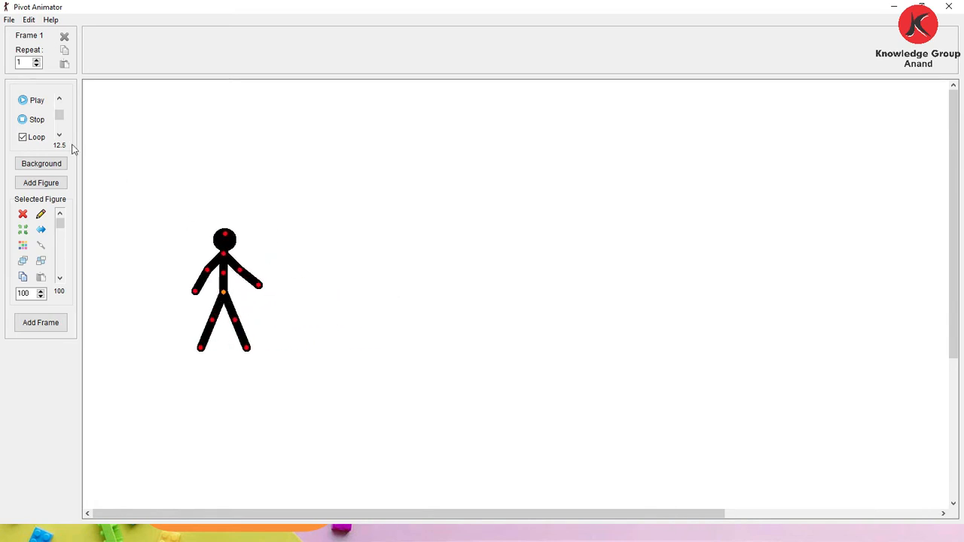
click(8, 20)
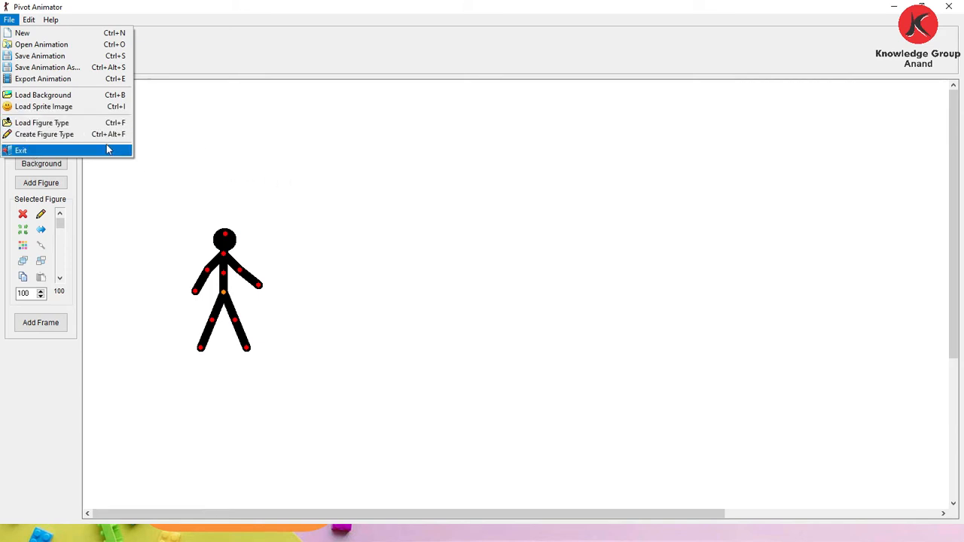
click(90, 123)
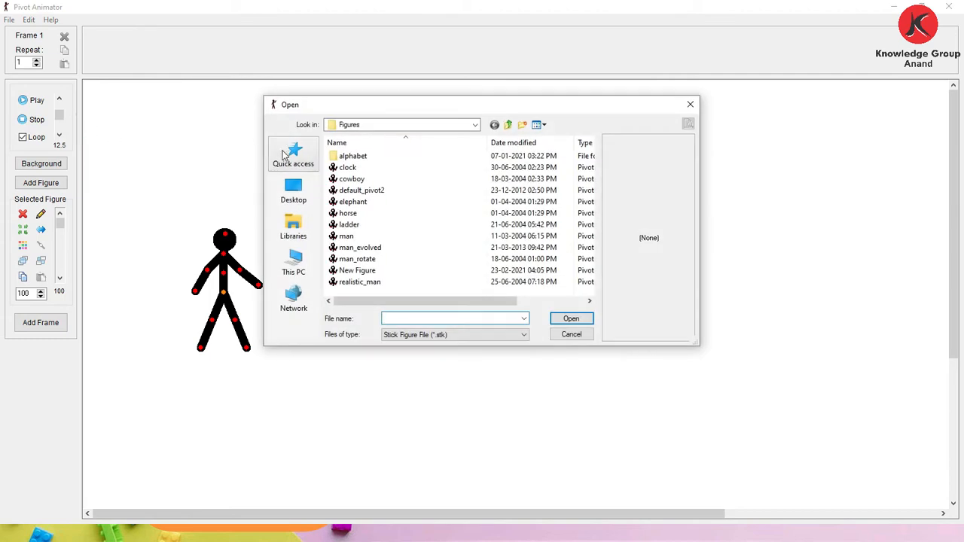
click(351, 168)
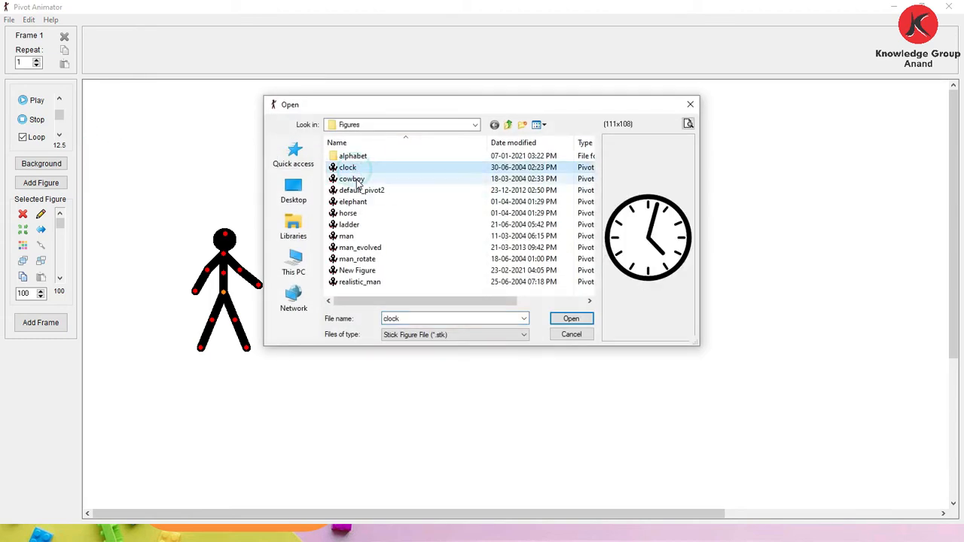
click(352, 180)
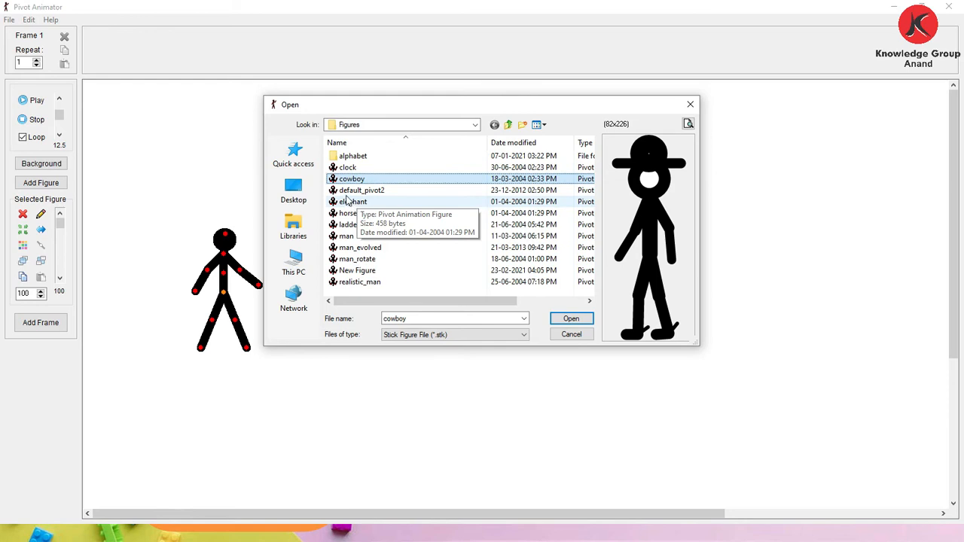
shift+click(347, 204)
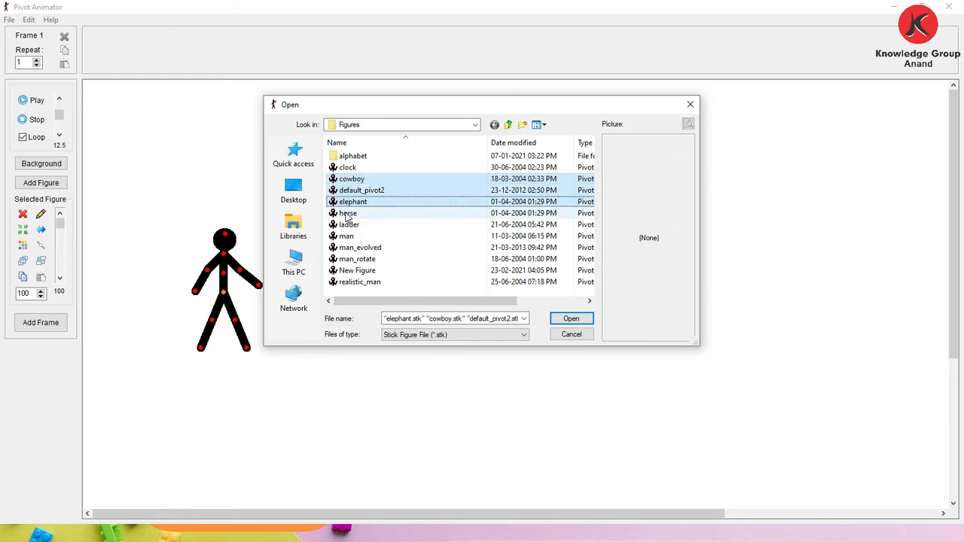
click(356, 168)
click(354, 180)
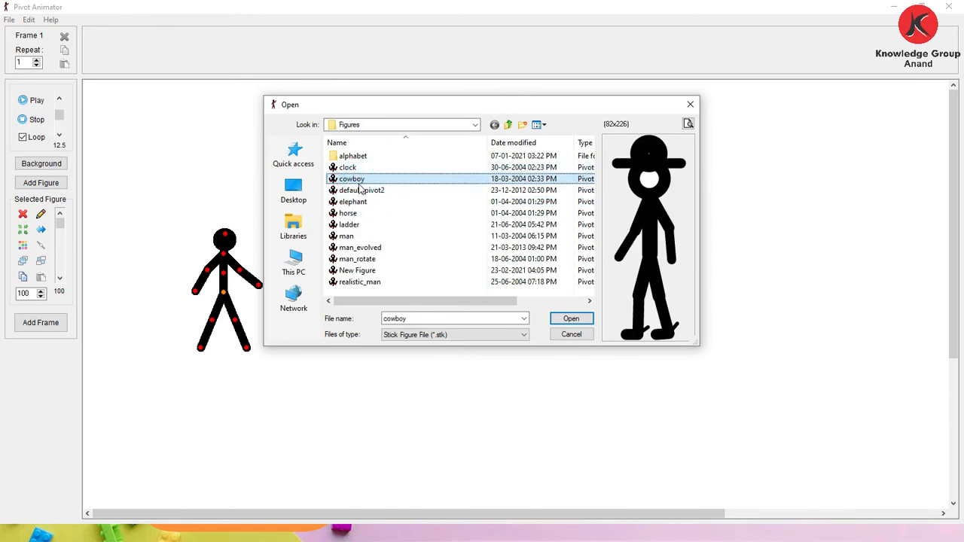
click(352, 202)
click(351, 180)
ctrl+click(351, 202)
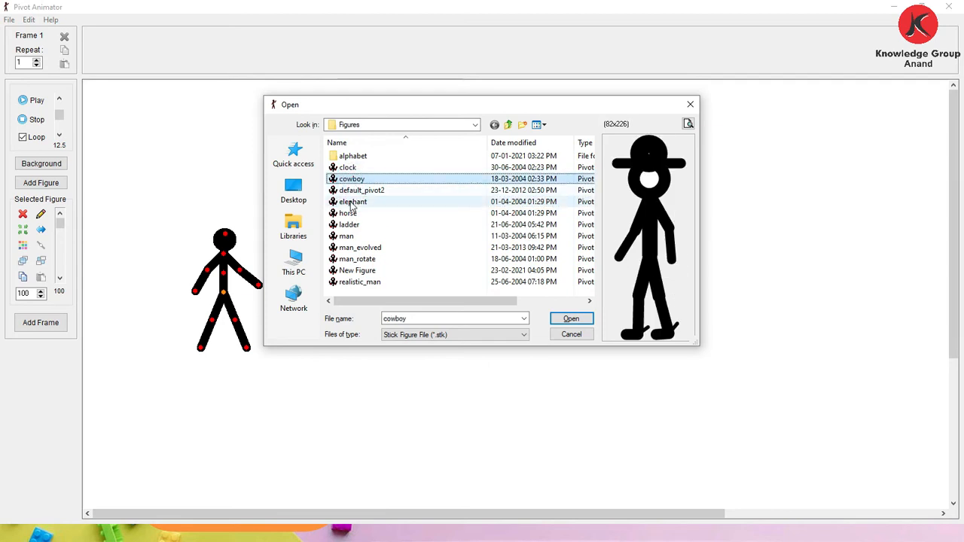
ctrl+click(349, 224)
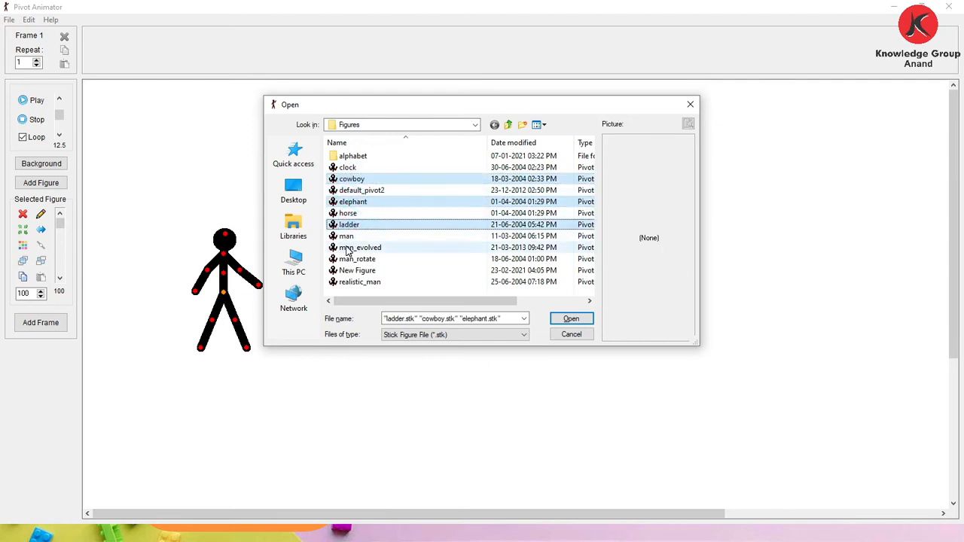
ctrl+click(348, 247)
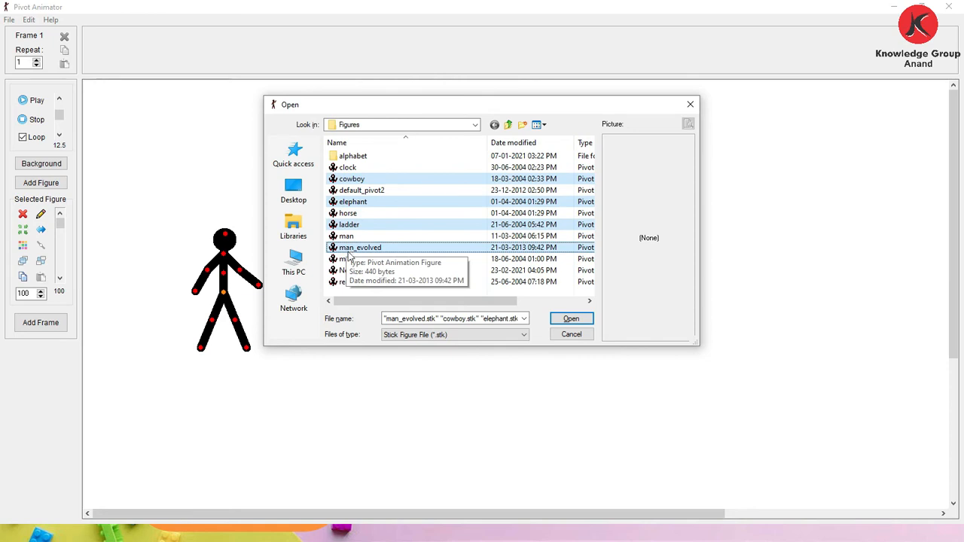
click(417, 234)
Load the clock, default_pivot2, horse and man_rotate figures together into the frame
click(353, 168)
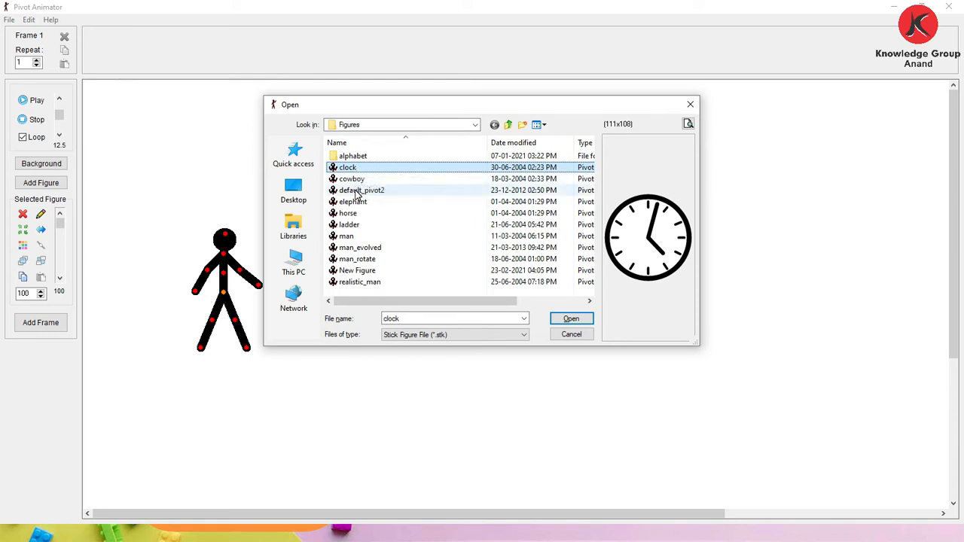
ctrl+click(357, 191)
ctrl+click(356, 214)
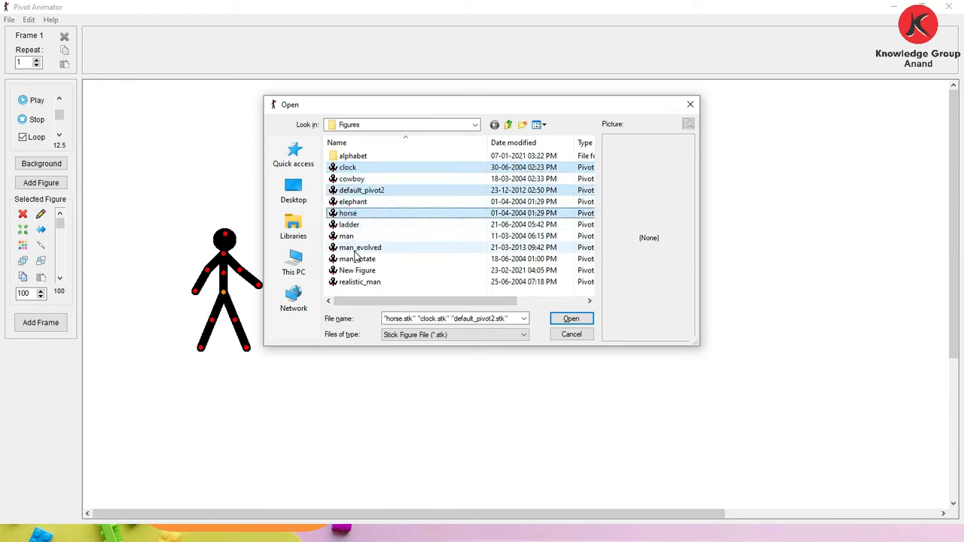
ctrl+click(357, 259)
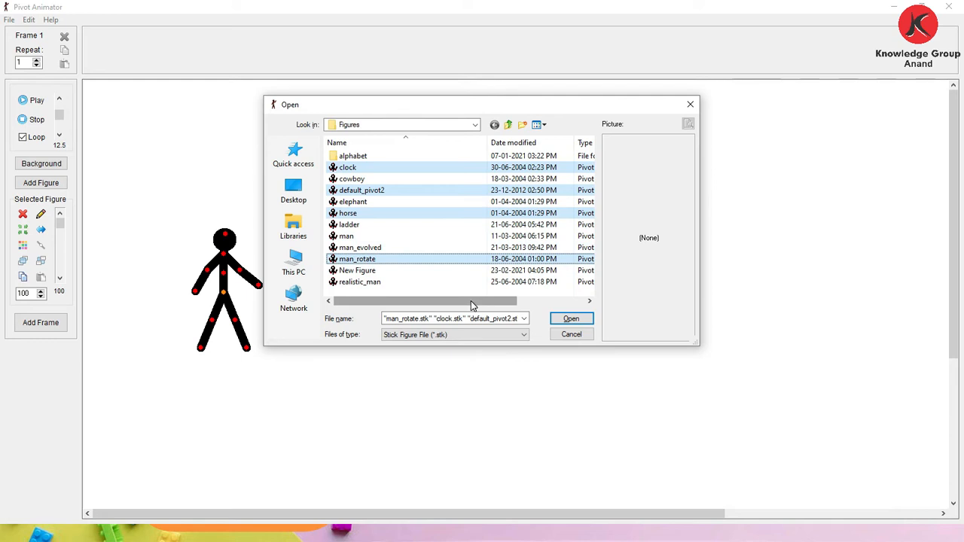
click(572, 320)
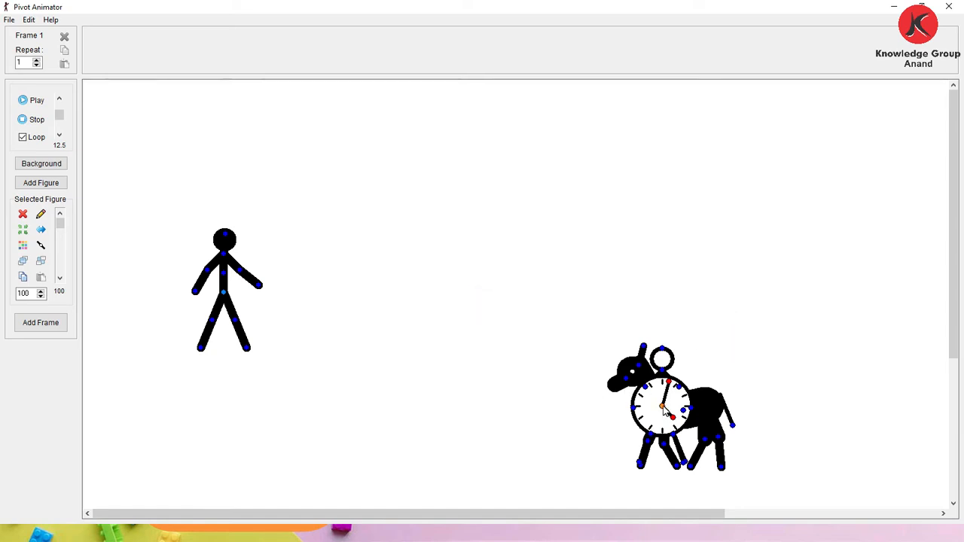
Spread the overlapping figures apart: clock at upper middle, horse at upper right, and the two outlined stick figures side by side below
drag(664, 409, 387, 203)
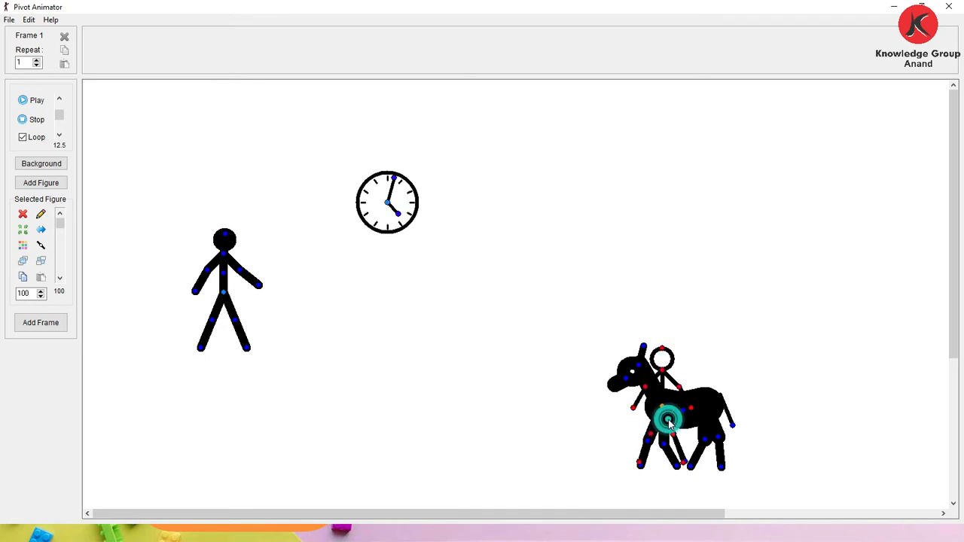
drag(663, 409, 366, 379)
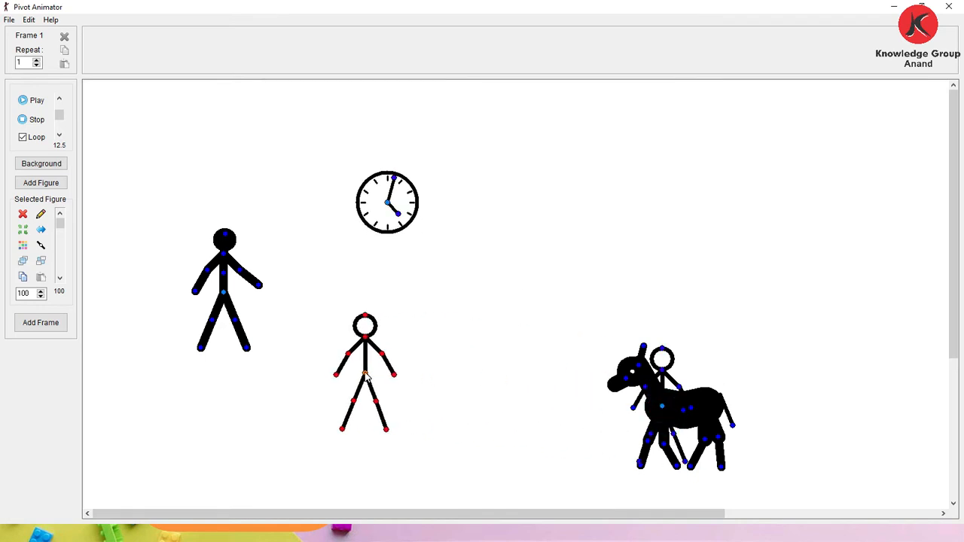
drag(662, 412, 579, 230)
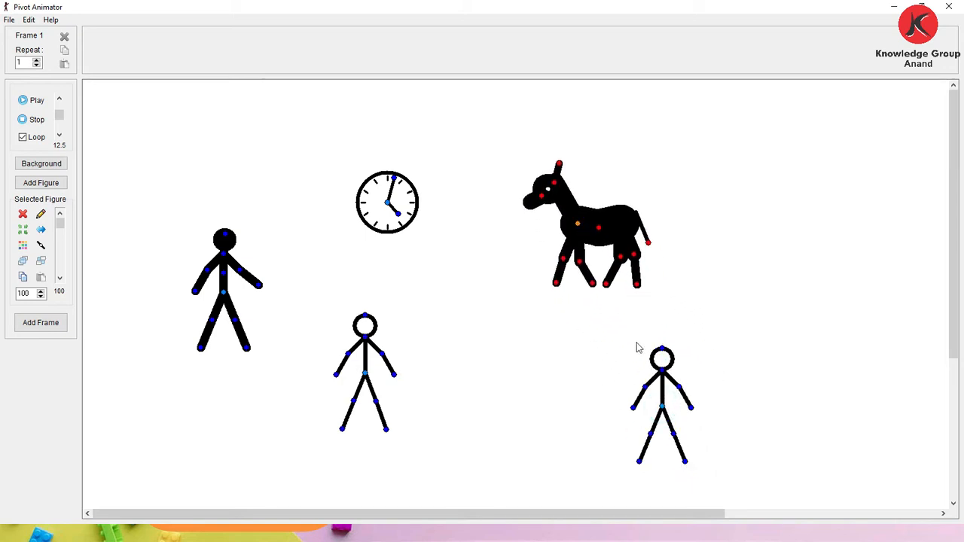
drag(663, 409, 545, 386)
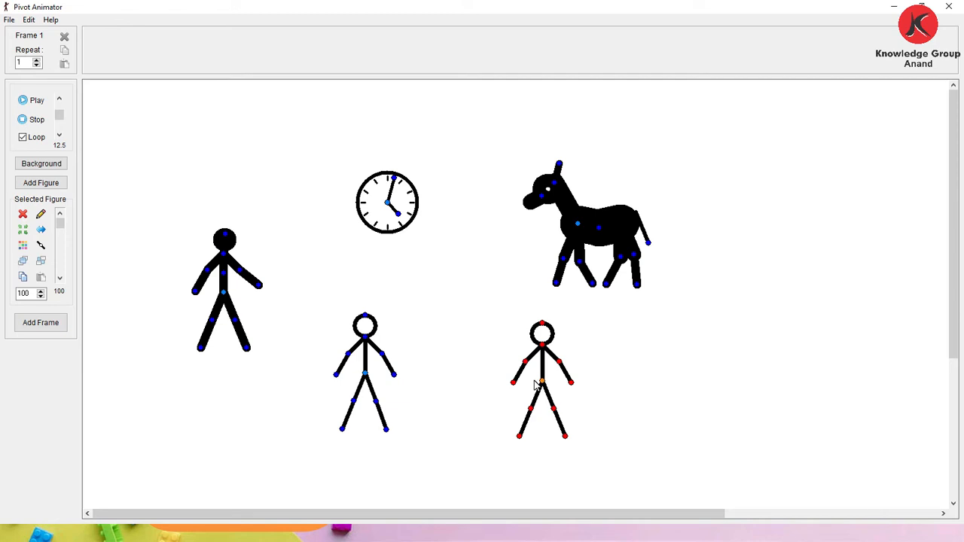
Select all five figures with a selection rectangle, move them together slightly up and right, and deselect them
drag(811, 115, 139, 483)
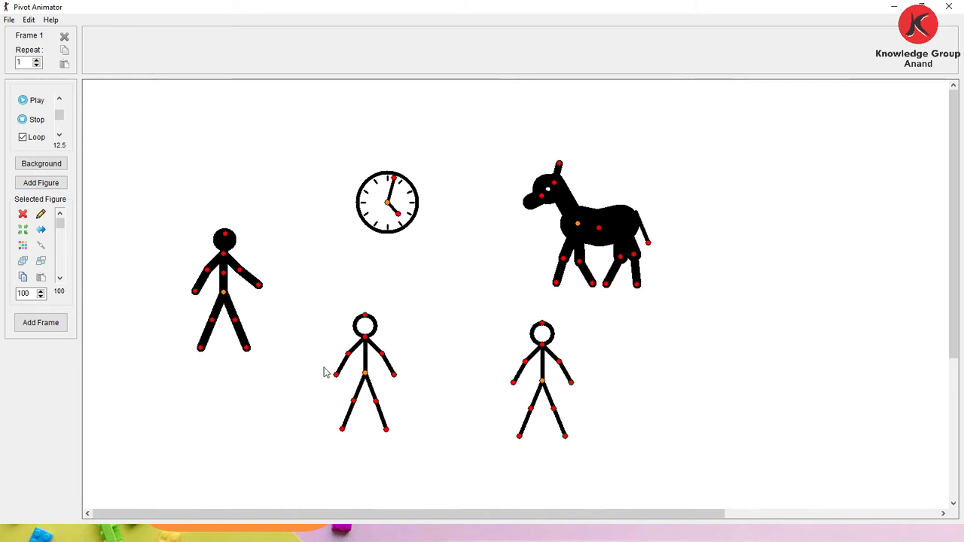
drag(365, 376, 383, 348)
click(762, 373)
Select all five figures again and move them together down and right, followed by a move back toward the canvas's upper left
mouse_move(148, 96)
mouse_down()
mouse_move(173, 161)
mouse_move(526, 459)
mouse_move(735, 449)
mouse_up()
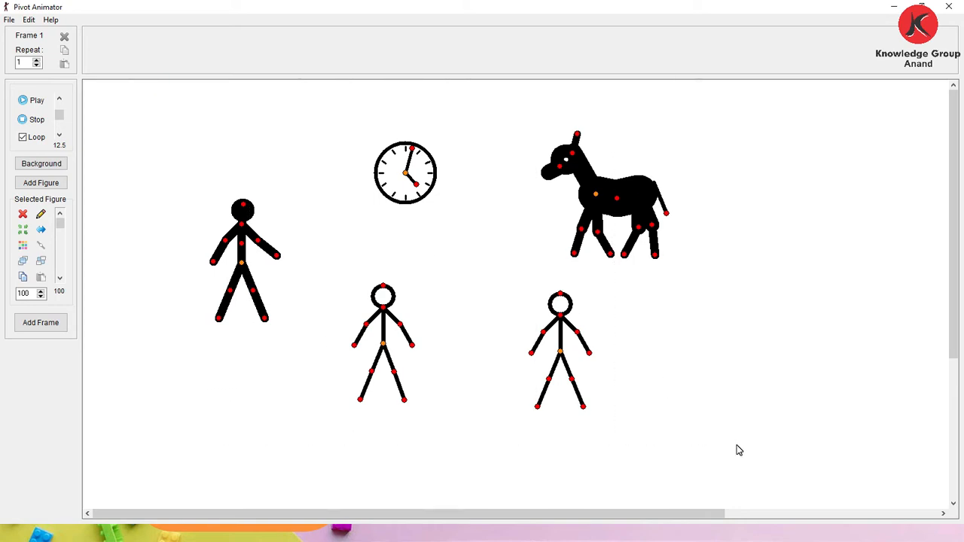
drag(386, 353, 488, 405)
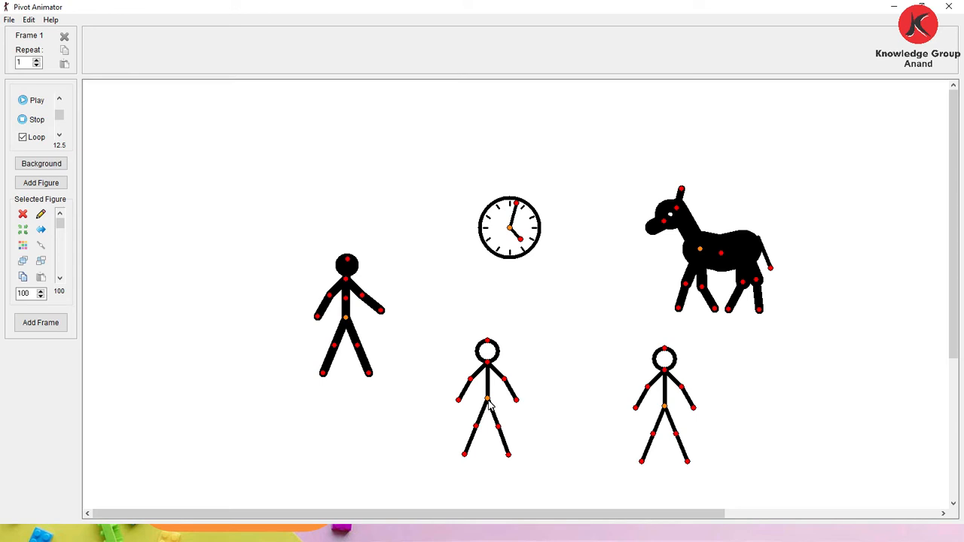
click(433, 343)
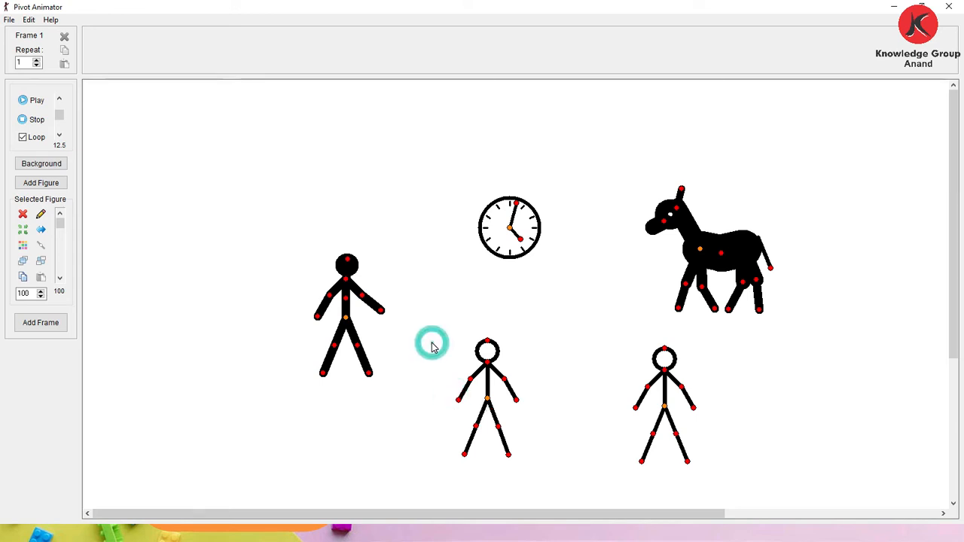
drag(488, 400, 347, 355)
click(640, 402)
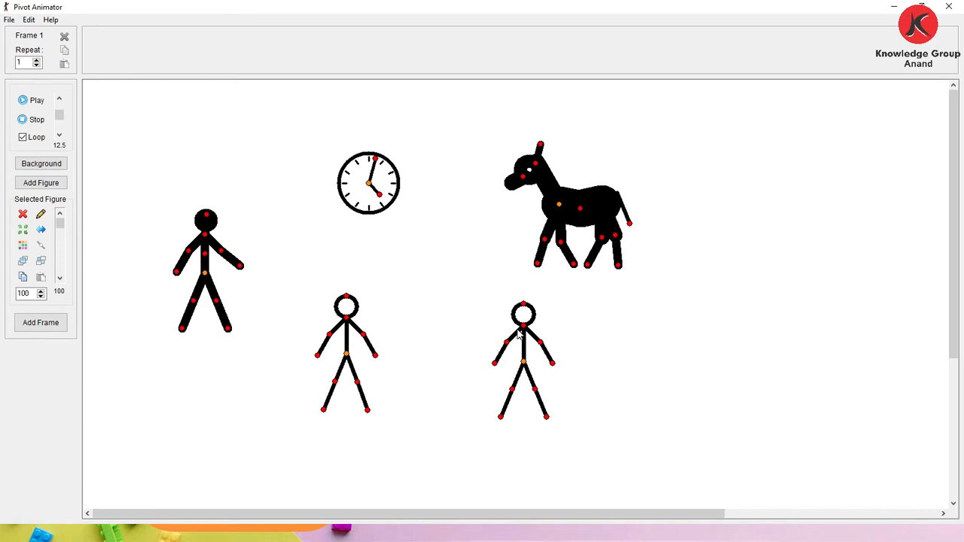
Move all the figures together to the right by the origin handle of the middle outlined stick figure
click(132, 144)
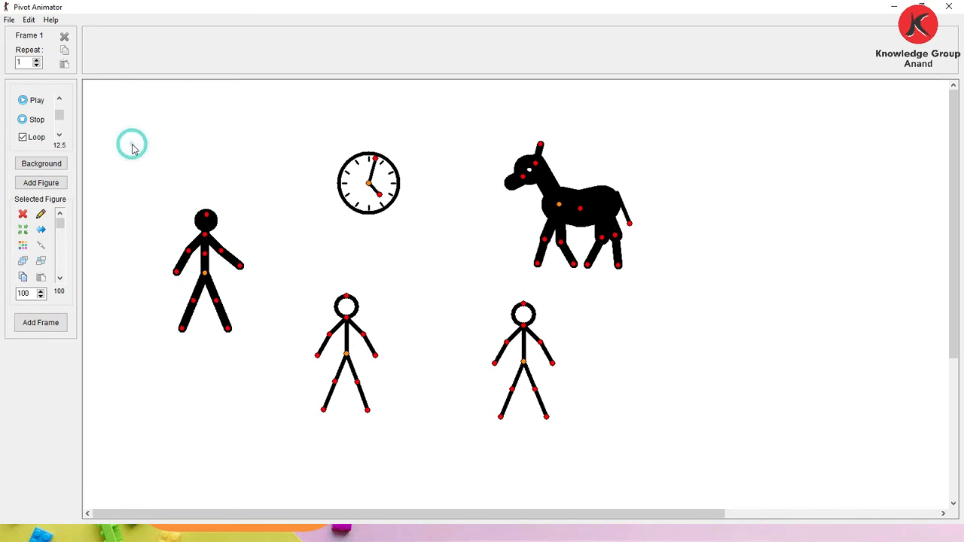
click(369, 182)
click(377, 284)
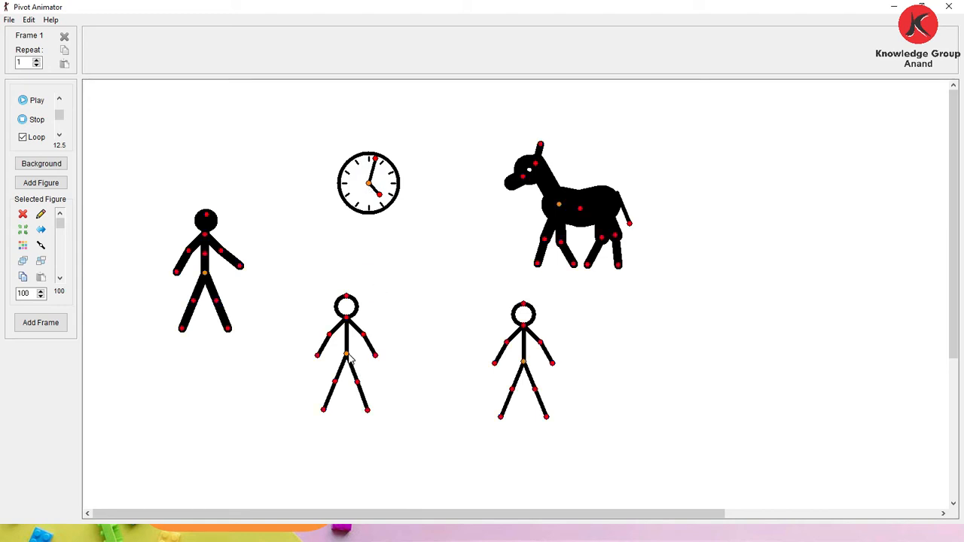
drag(347, 360, 477, 358)
click(476, 351)
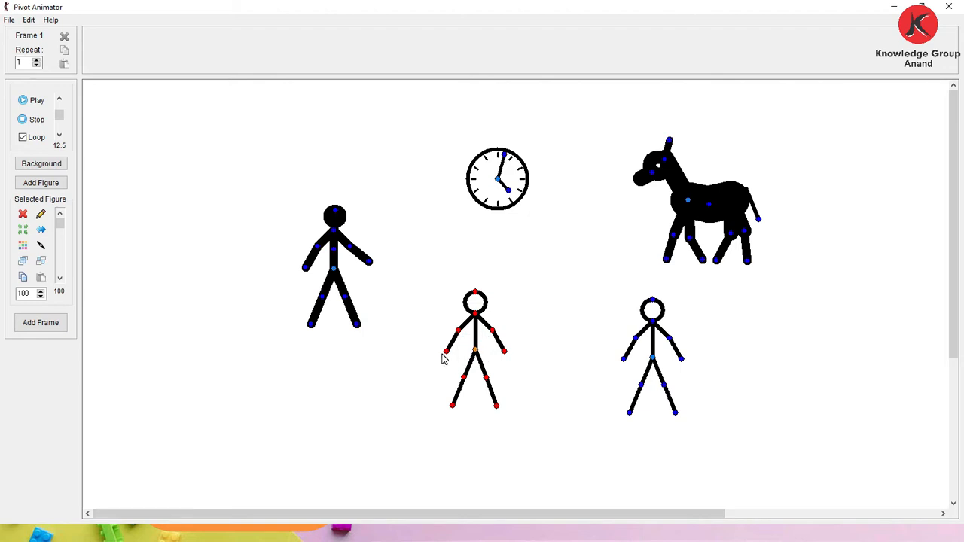
Move the clock slightly down and right and scale it to 108
click(309, 175)
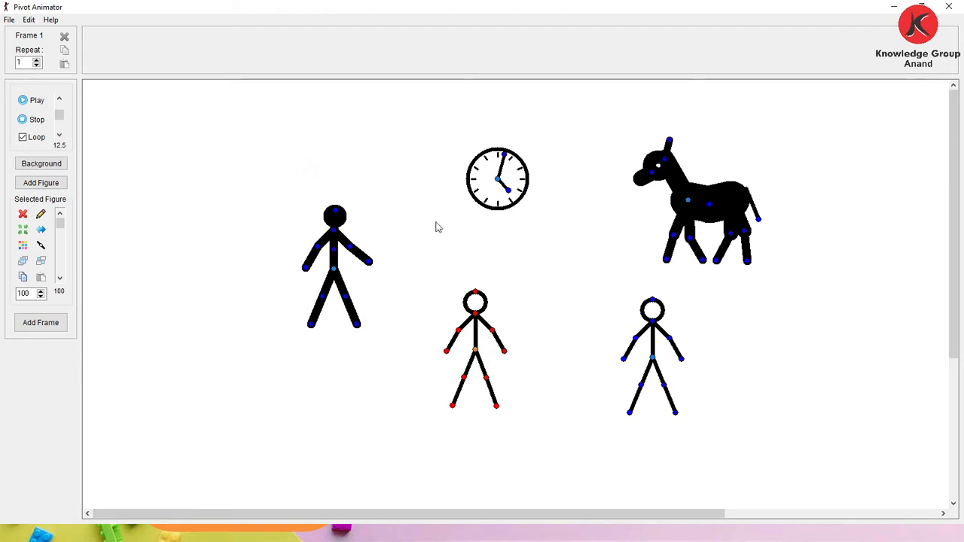
click(497, 178)
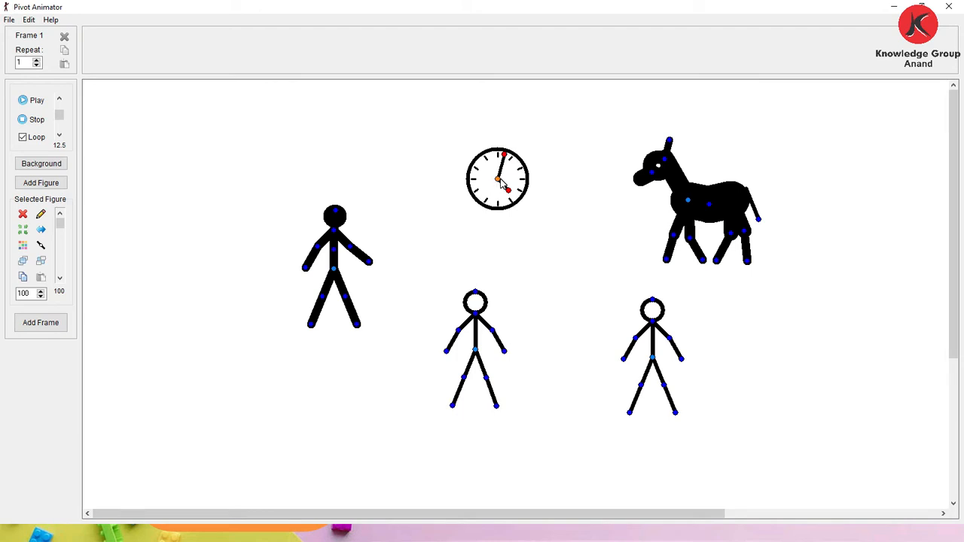
drag(499, 183, 520, 216)
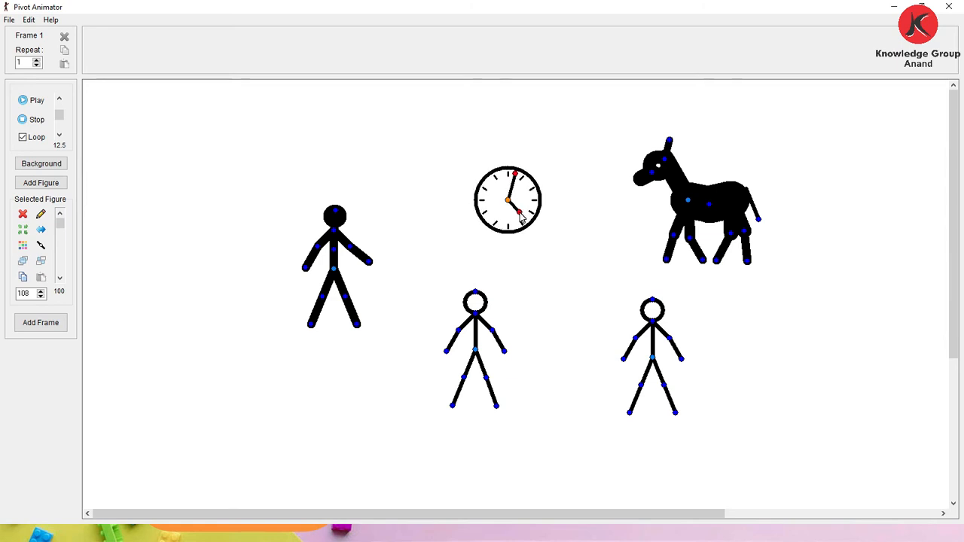
click(509, 236)
click(517, 278)
Rotate the horse slightly and scale it to 99 by one of its leg handles
click(691, 201)
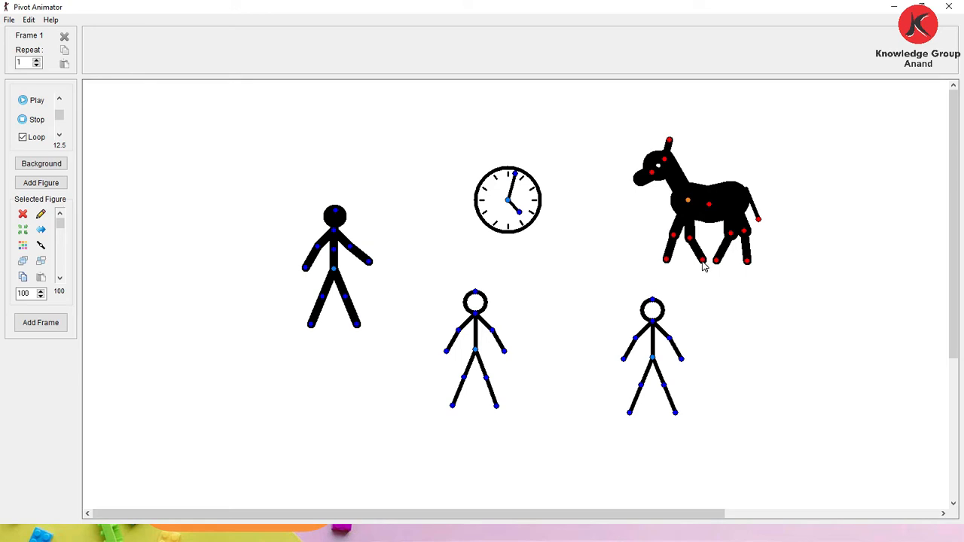
mouse_move(703, 265)
mouse_down()
mouse_move(733, 400)
mouse_move(727, 324)
mouse_move(670, 271)
mouse_move(660, 238)
mouse_move(700, 262)
mouse_up()
click(728, 310)
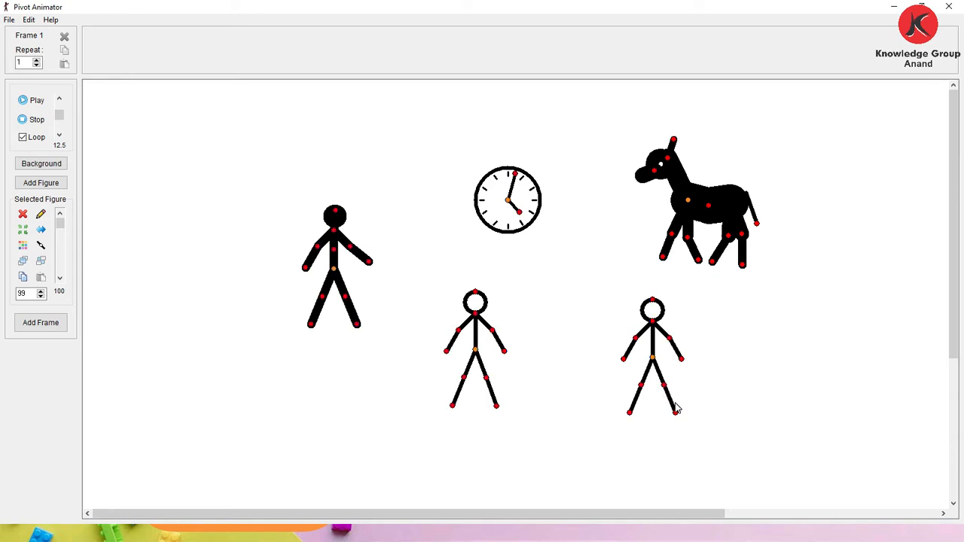
Rotate all five figures slightly and shrink them together to about 87 percent, and select the middle outlined stick figure
drag(677, 419, 660, 391)
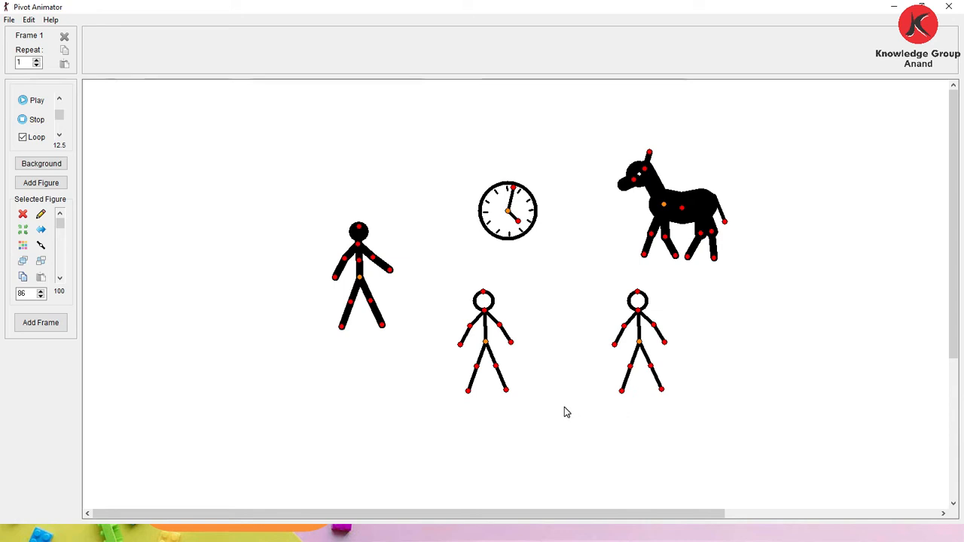
click(486, 345)
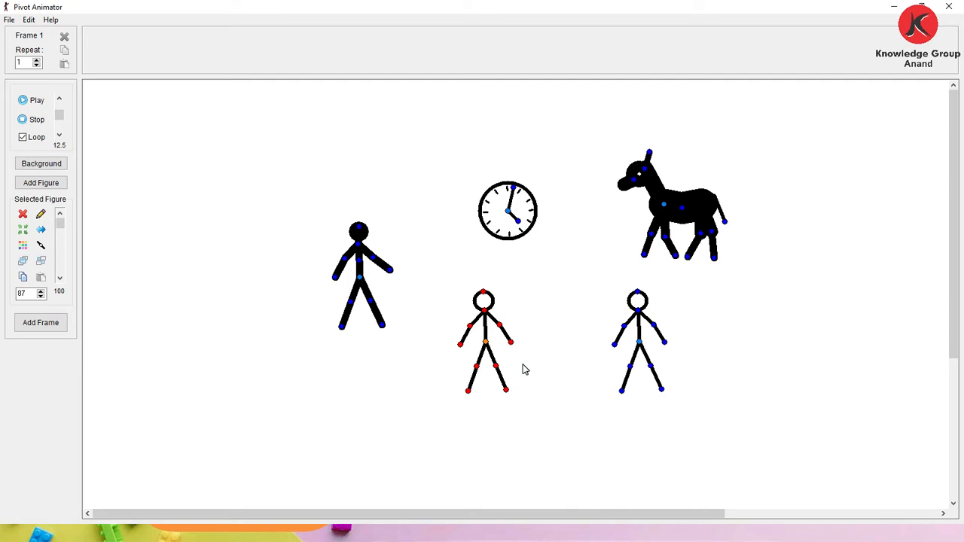
Switch to the presentation and advance to the Action Break exercise slide
key(alt+Tab)
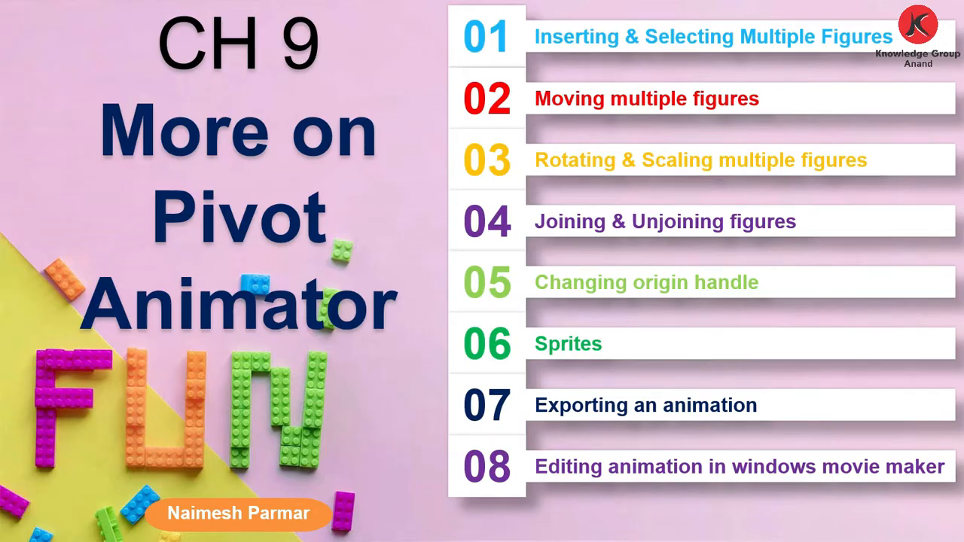
key(Right)
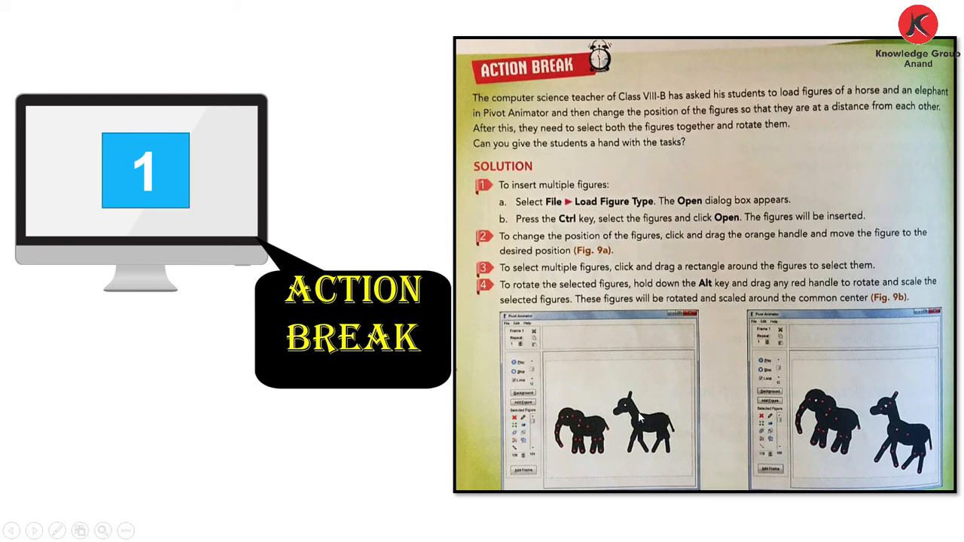
Switch back to Pivot Animator and delete all the figures on the canvas together with their unused figure types
key(alt+Tab)
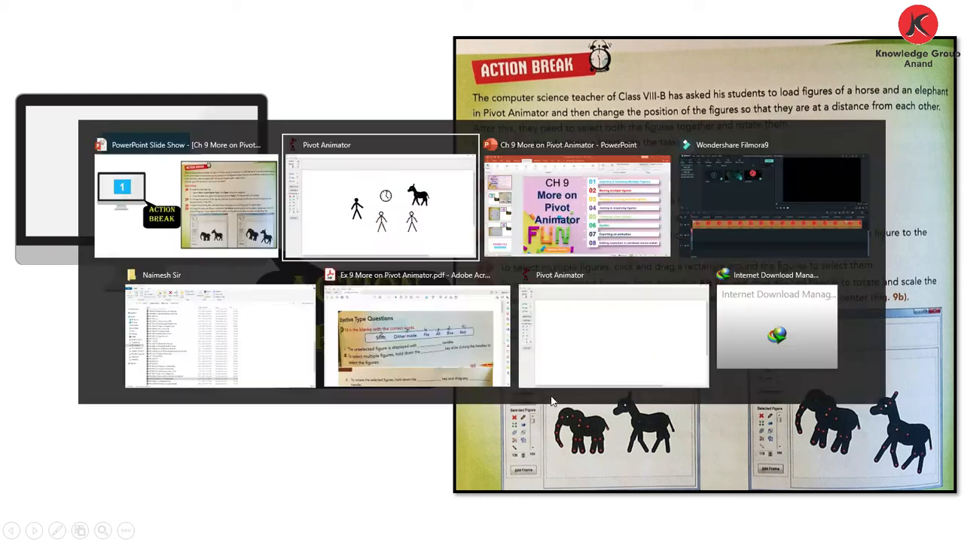
key(ctrl+a)
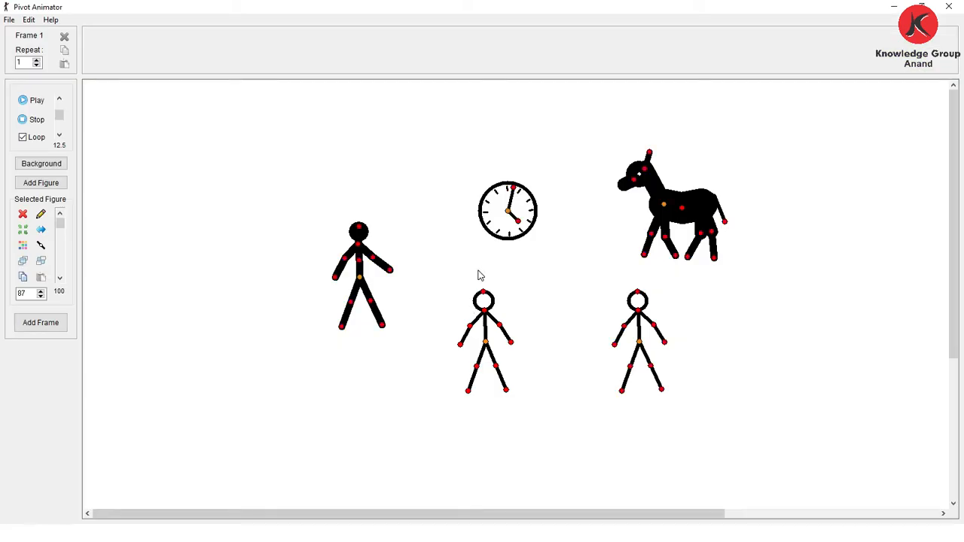
click(23, 214)
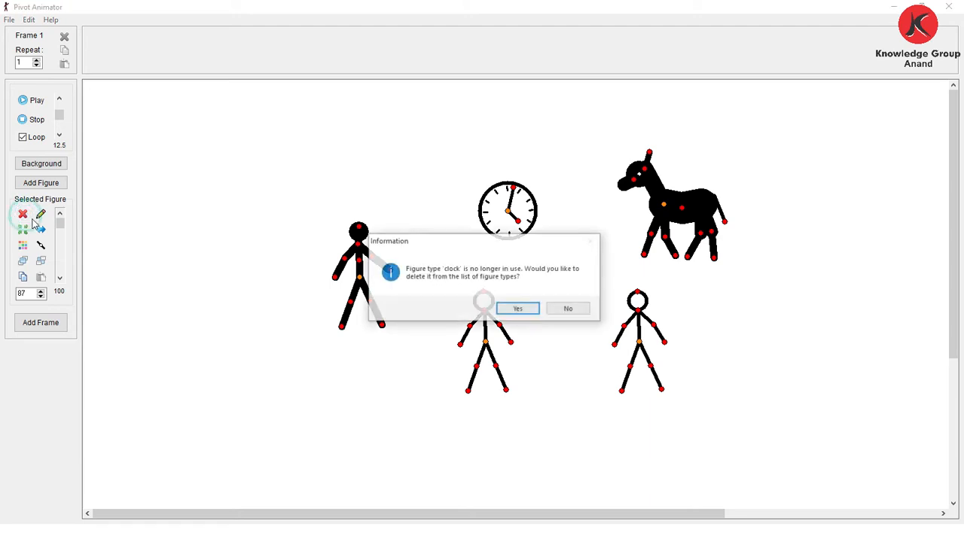
click(503, 312)
click(511, 313)
click(512, 312)
click(512, 312)
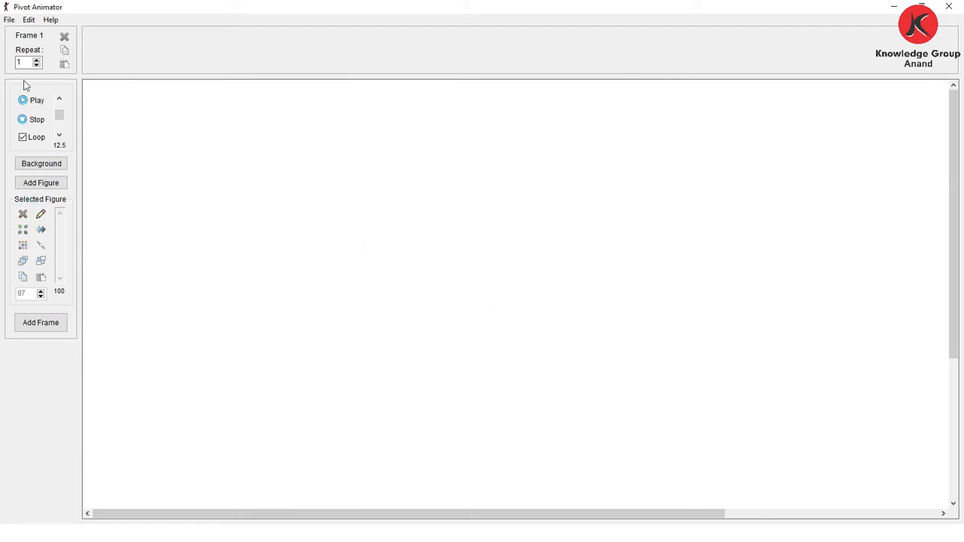
Load the elephant and horse figure types together into the frame
click(9, 18)
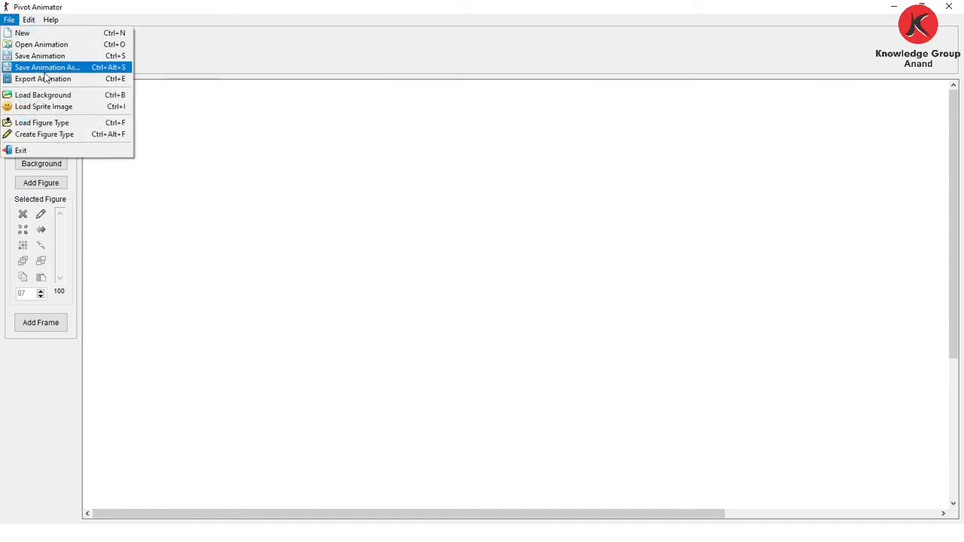
click(52, 122)
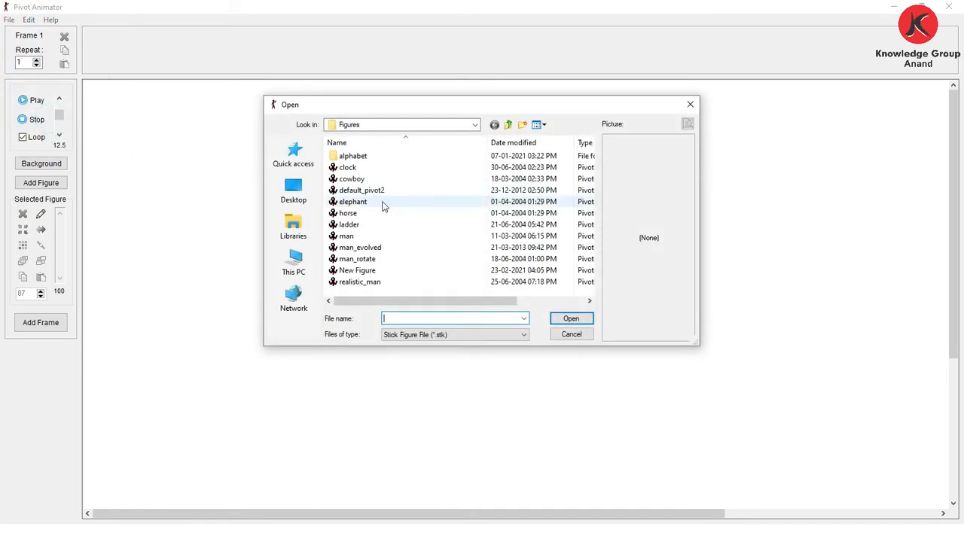
click(369, 214)
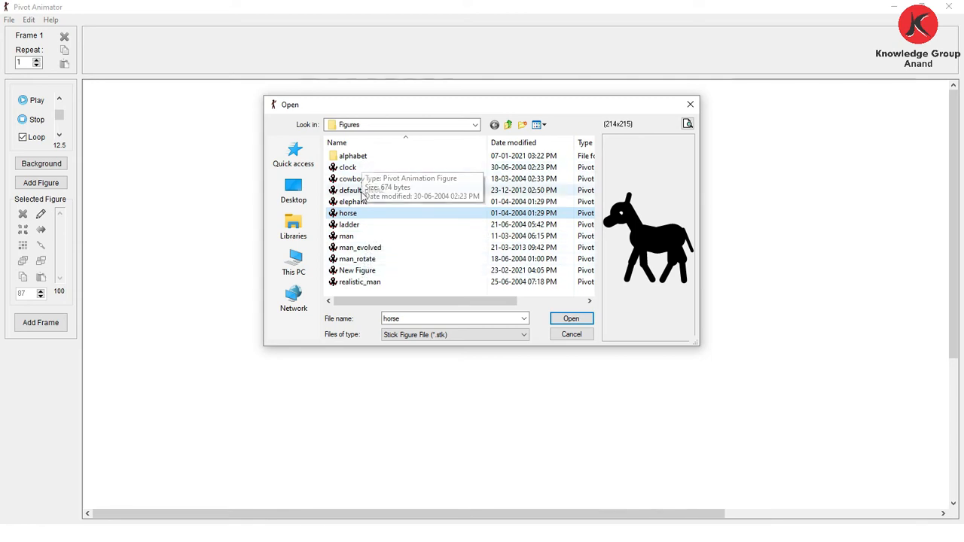
ctrl+click(352, 202)
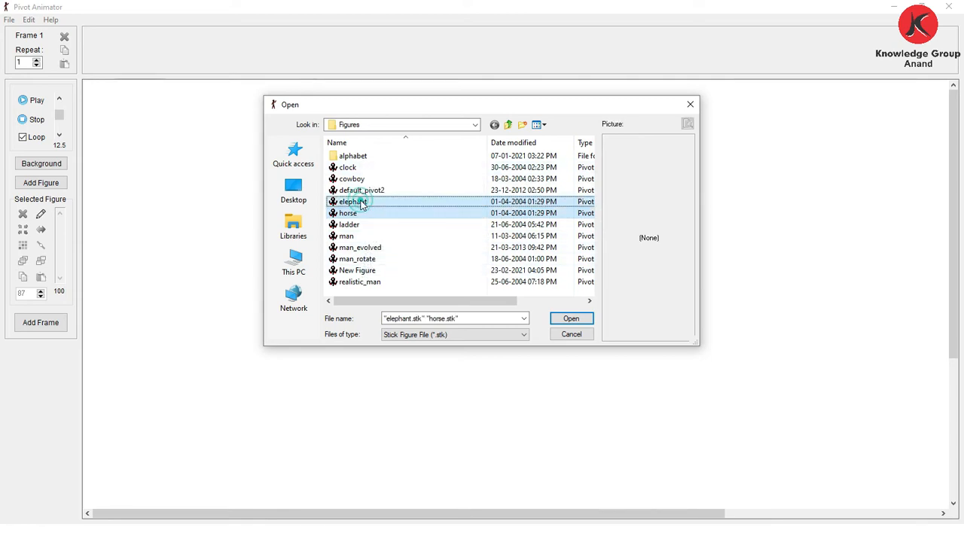
click(581, 316)
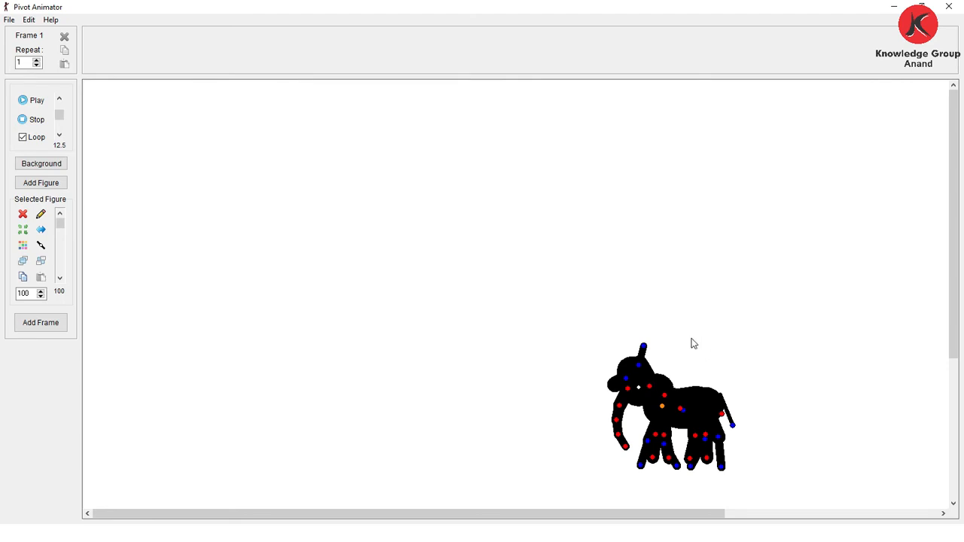
Separate the overlapping figures by moving the elephant to the left half of the canvas and the horse to the right half
drag(668, 407, 336, 289)
click(662, 408)
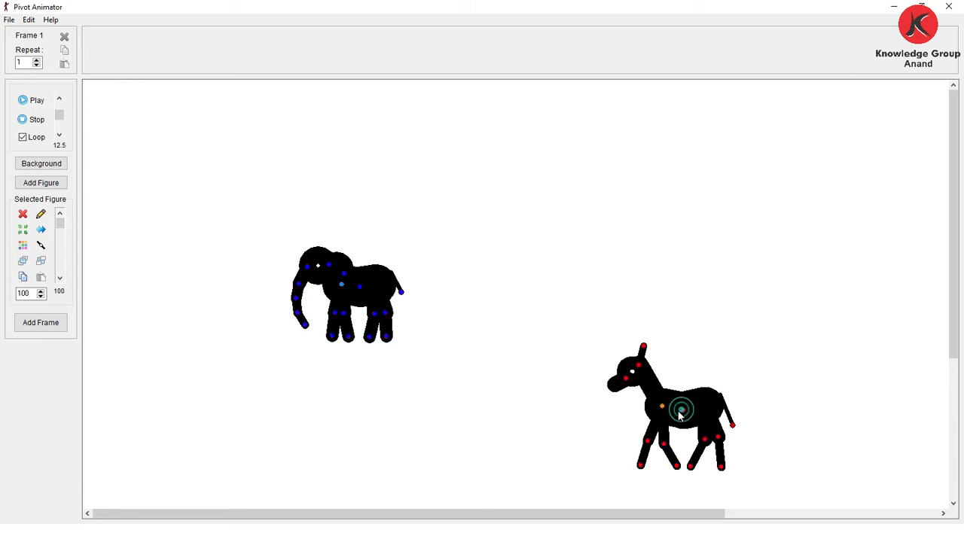
drag(665, 412, 554, 286)
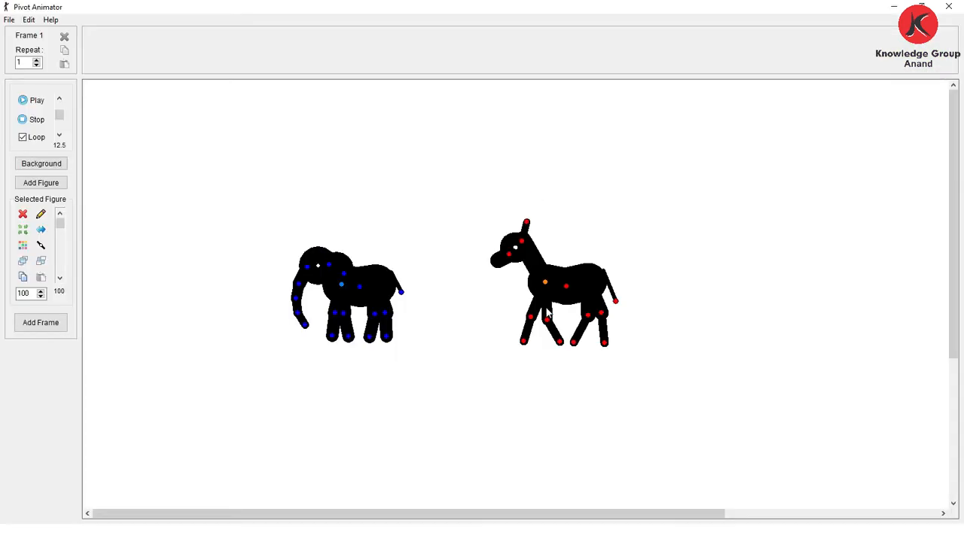
drag(545, 281, 663, 300)
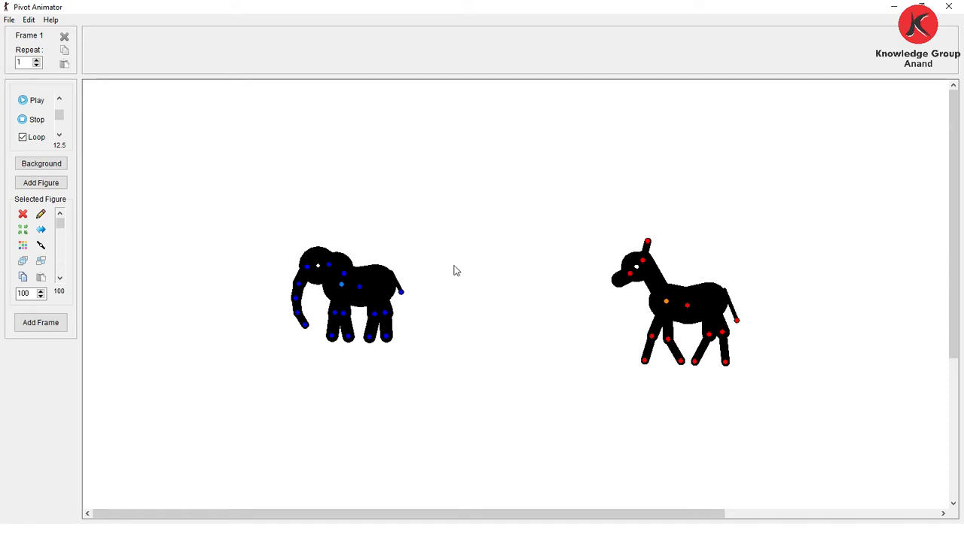
Select the elephant and horse together and rotate them slightly while enlarging both to a scale of about 123
click(452, 267)
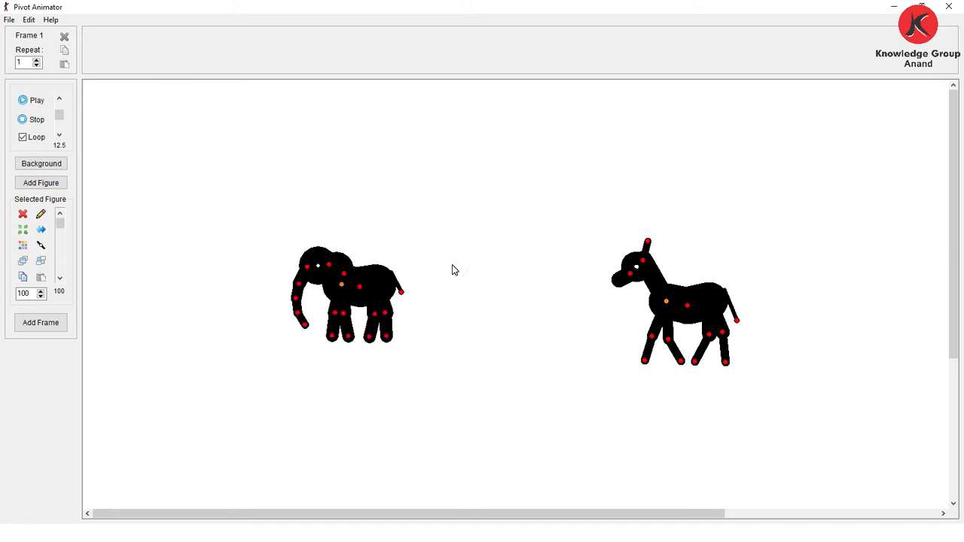
drag(682, 363, 695, 416)
click(537, 353)
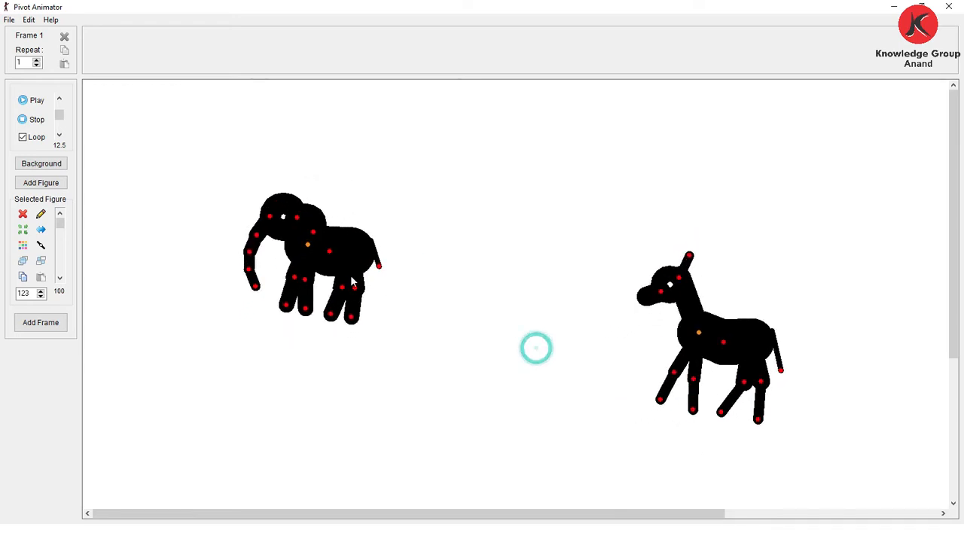
Individually rotate and enlarge the elephant to about 267 and the horse to about 226, and place the horse close beside the elephant
click(307, 246)
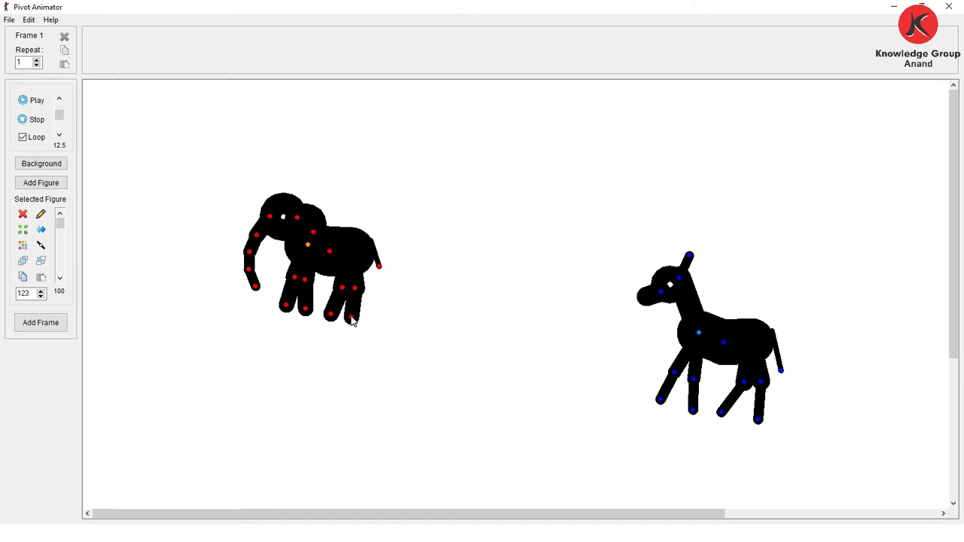
drag(353, 321, 355, 422)
click(725, 344)
drag(758, 421, 778, 513)
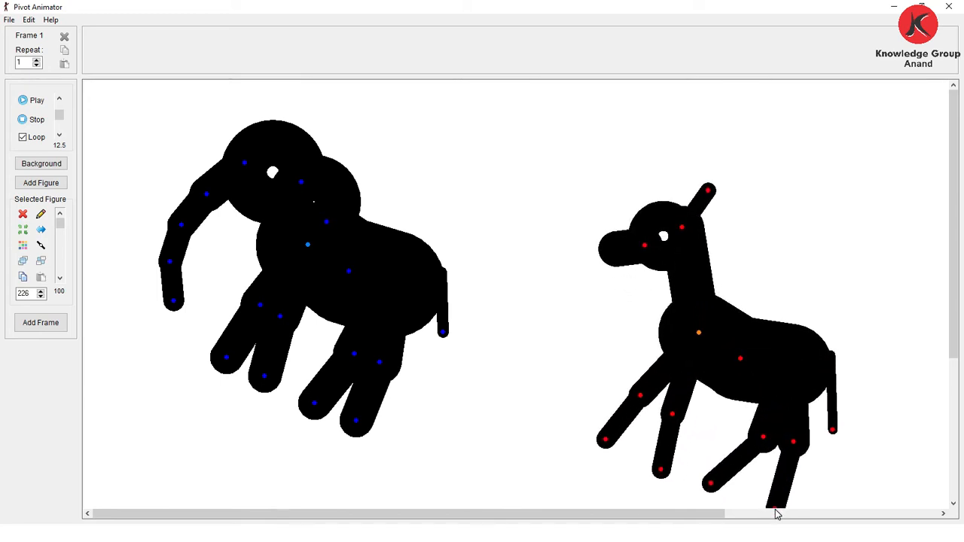
drag(697, 338, 568, 282)
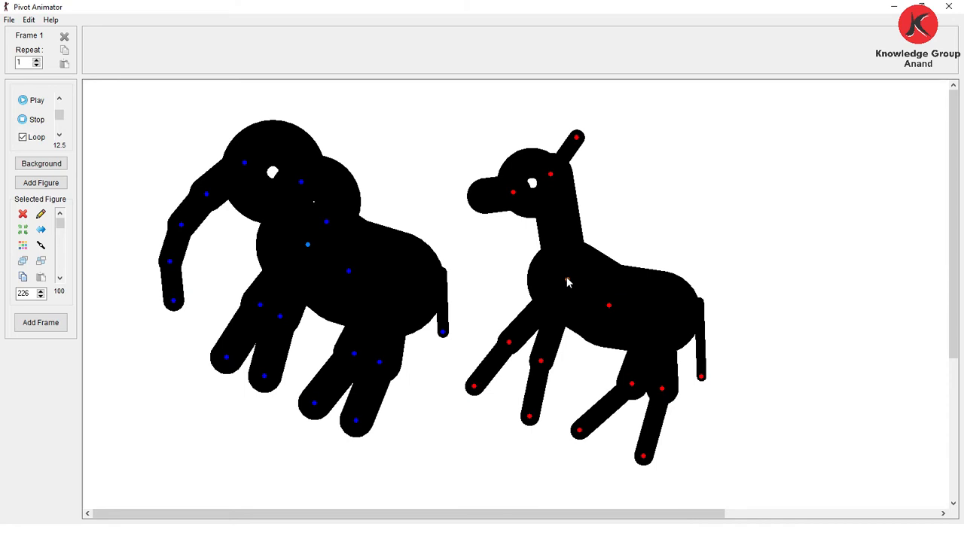
Switch to the presentation to review the Action Break exercise slide, and return to Pivot Animator
key(alt+Tab)
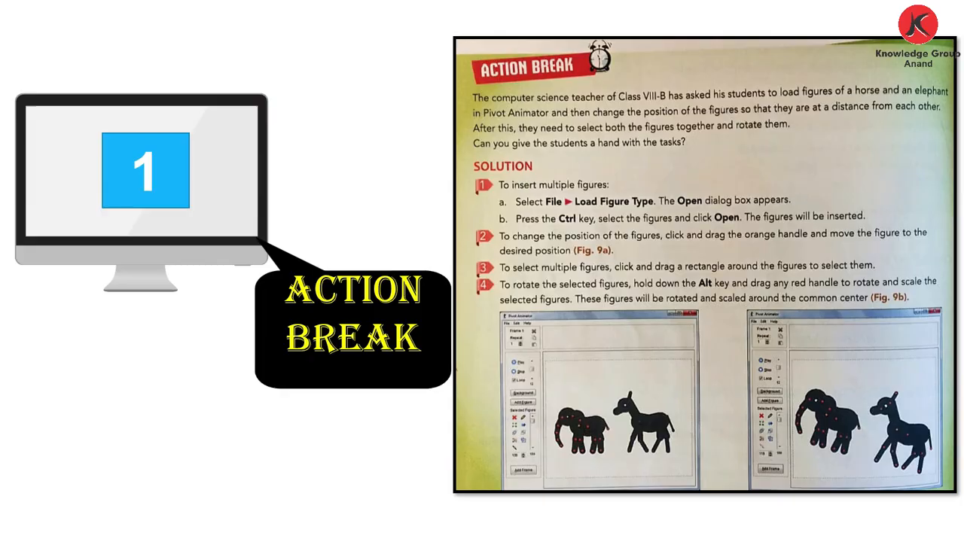
key(alt+Tab)
click(691, 218)
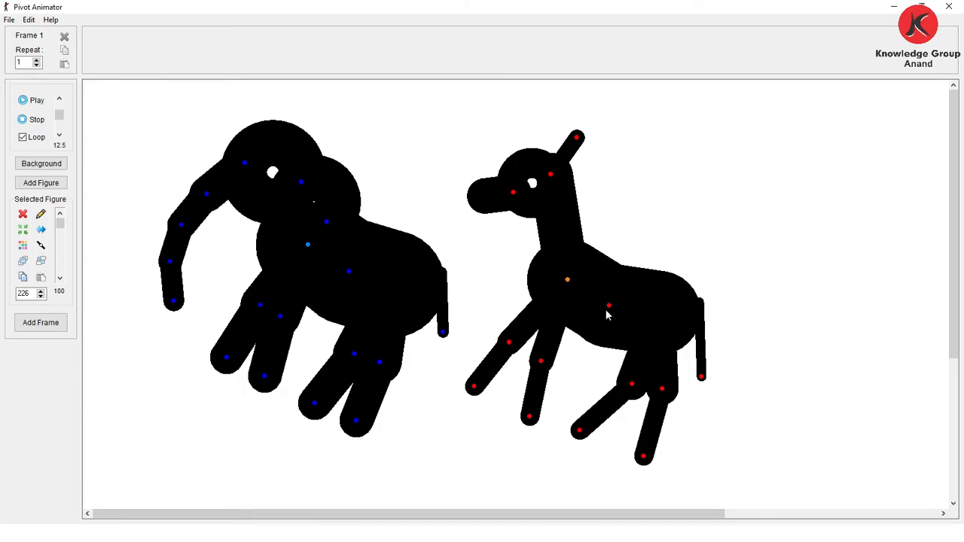
Try joining the horse to the elephant's body handle and rotating the joined part
click(575, 292)
click(41, 247)
click(348, 273)
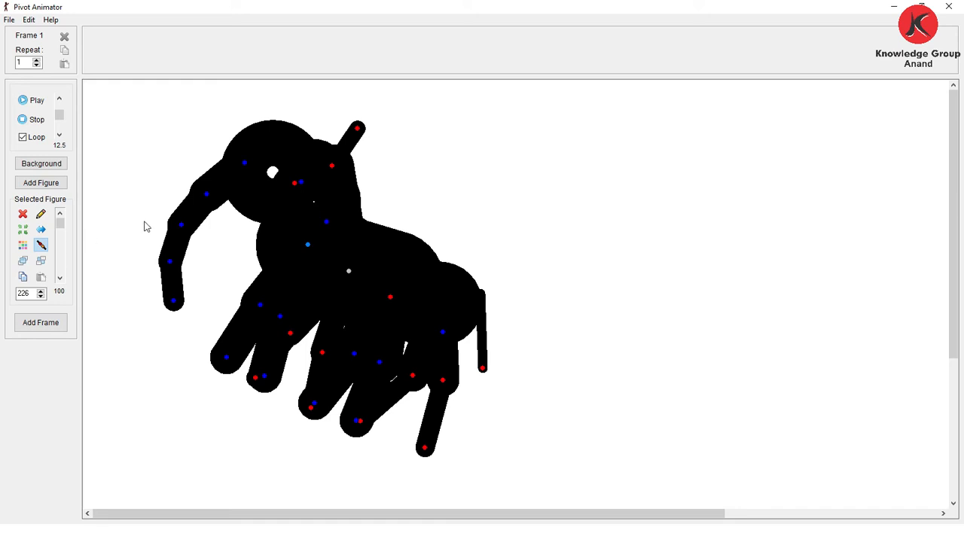
click(348, 272)
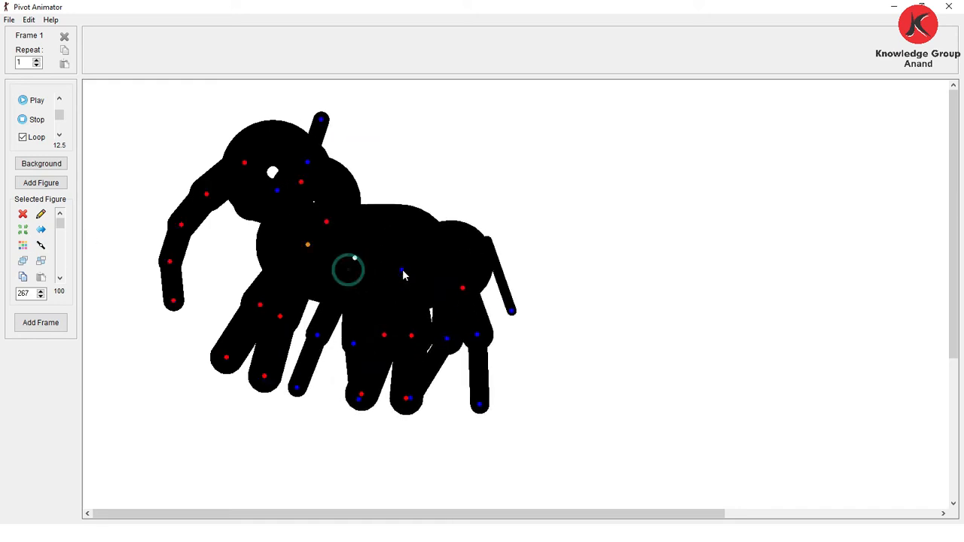
Try joining the elephant to the horse, and move the elephant back to its place left of the horse
drag(308, 246, 570, 285)
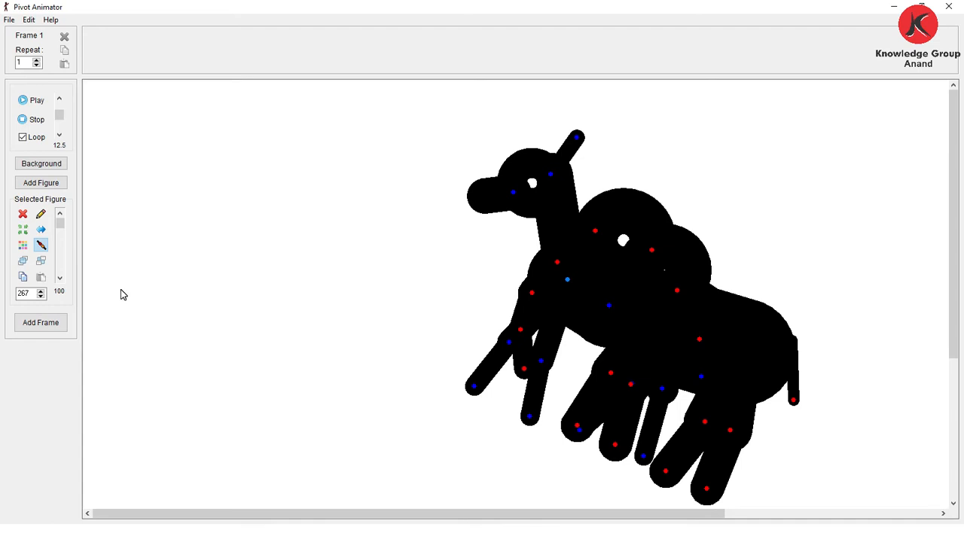
click(40, 245)
drag(658, 315, 299, 258)
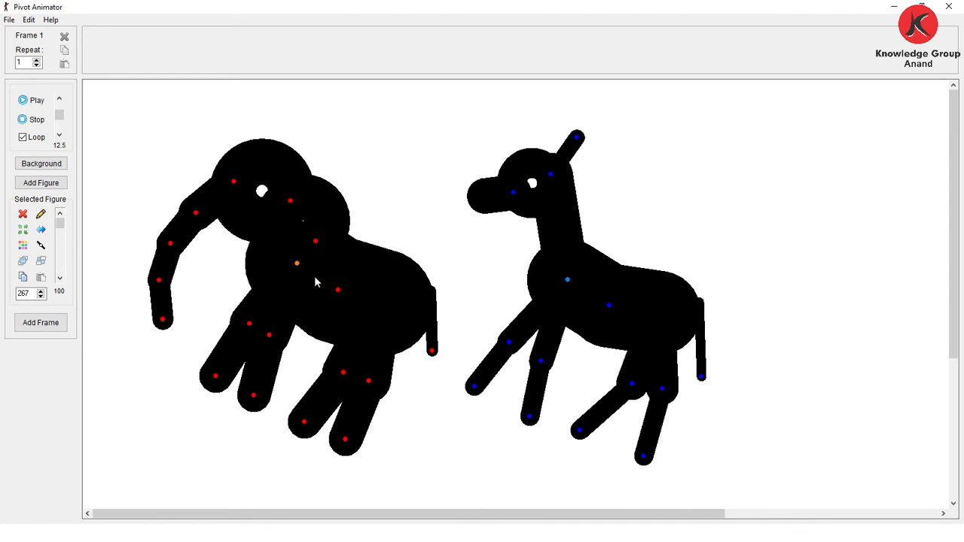
Open the horse in the Stick Figure Builder and try its origin at the neck and front knee before setting it at the tail tip
click(297, 265)
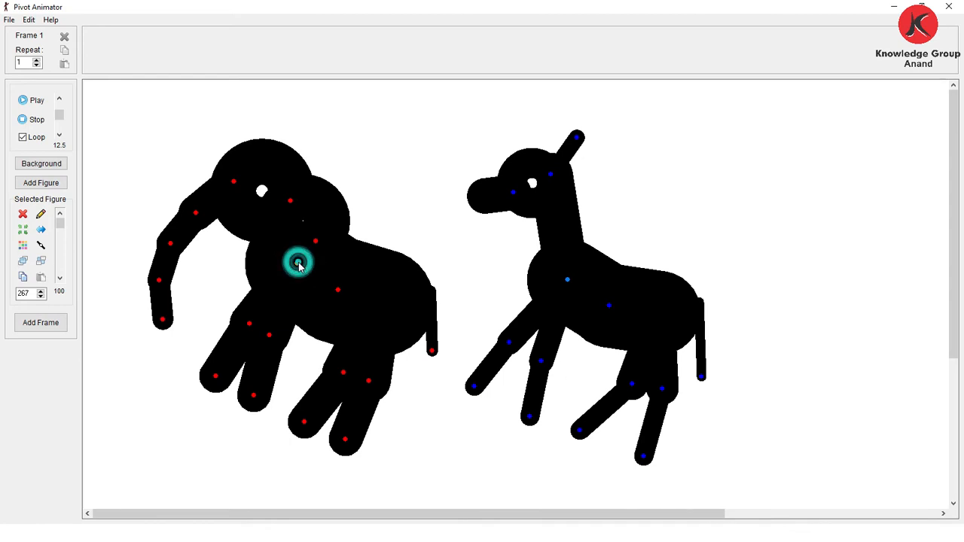
click(568, 270)
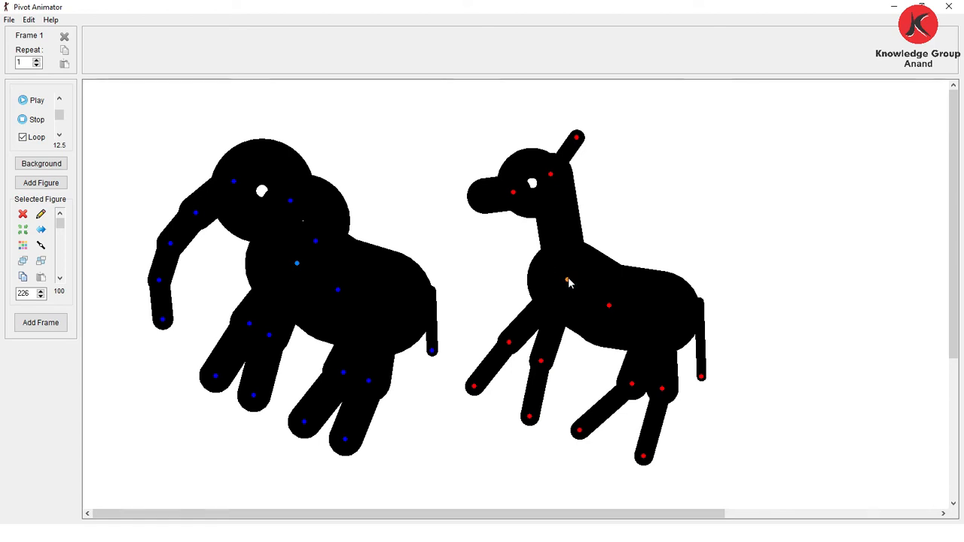
click(568, 281)
click(568, 282)
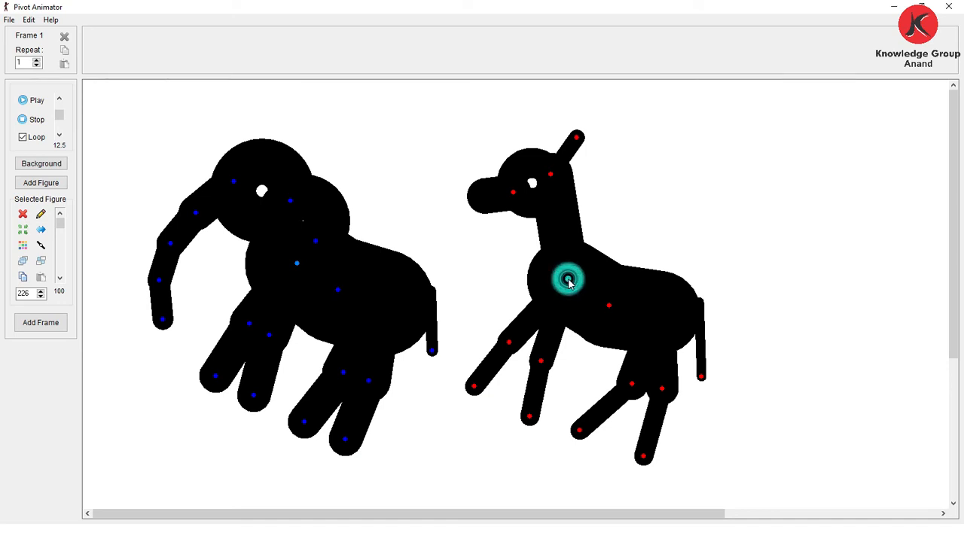
click(41, 216)
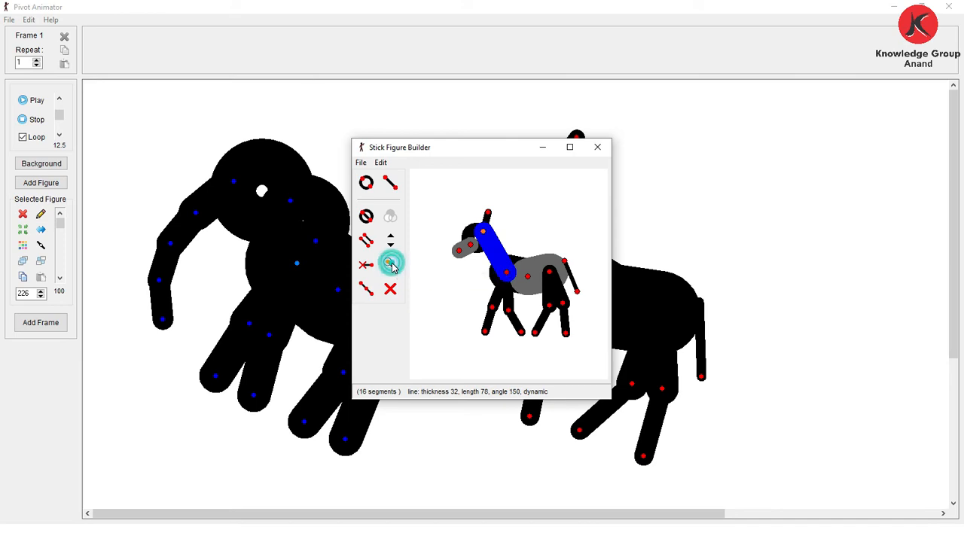
click(508, 314)
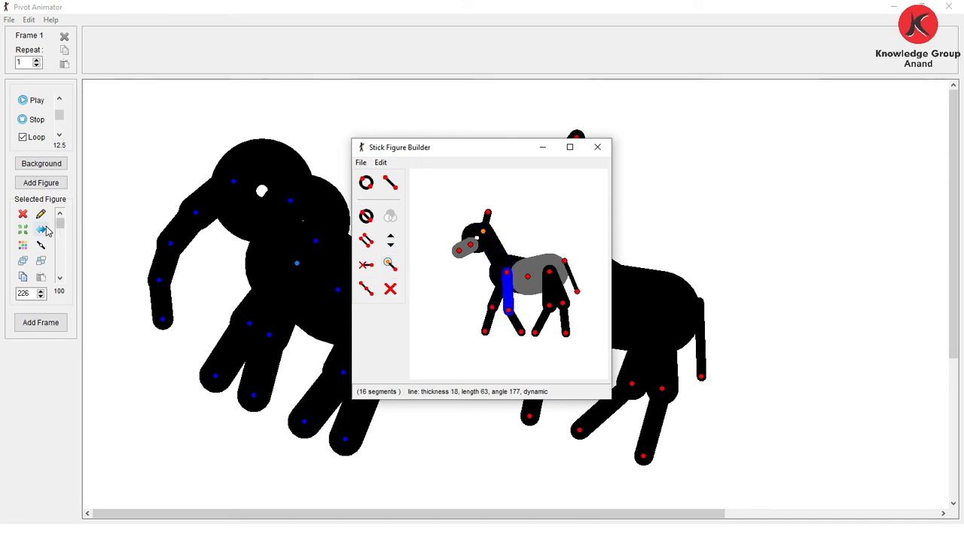
click(390, 263)
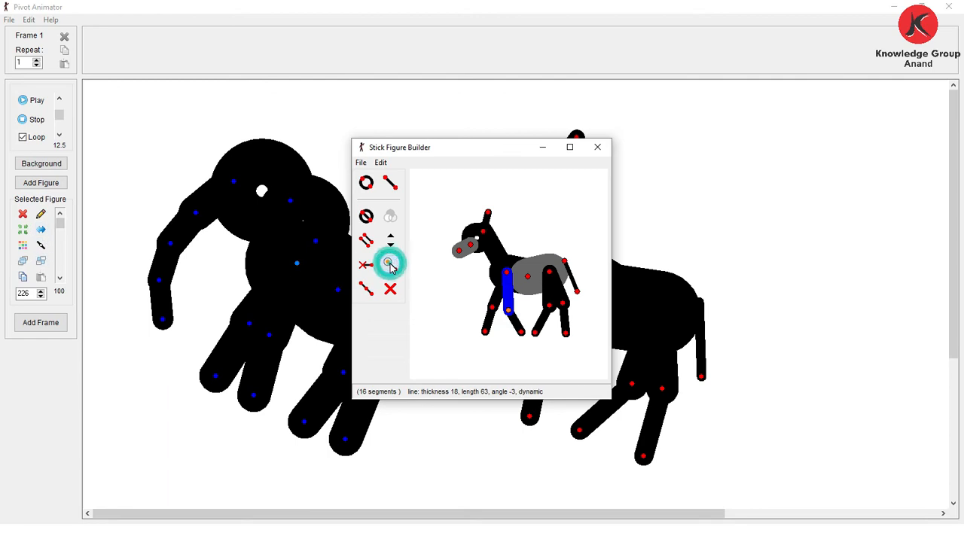
click(575, 293)
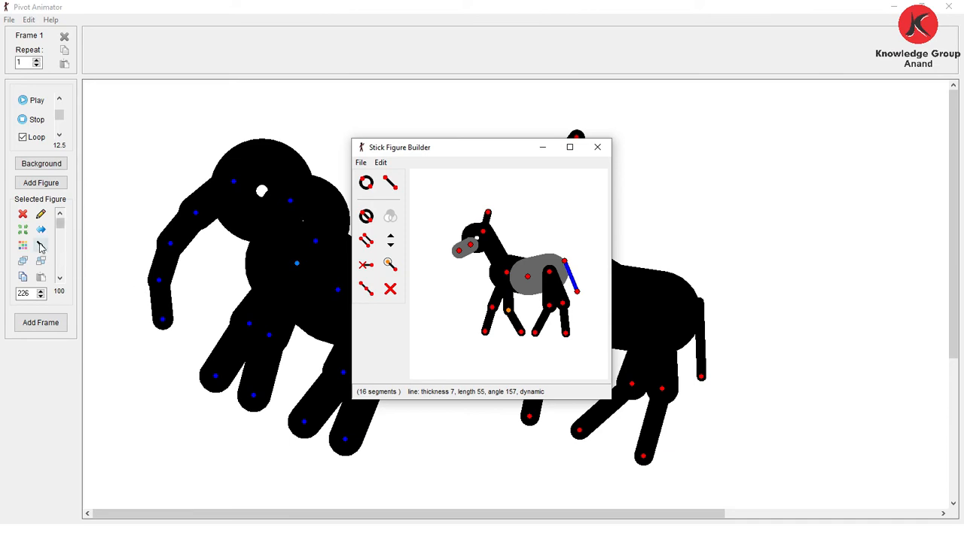
click(387, 269)
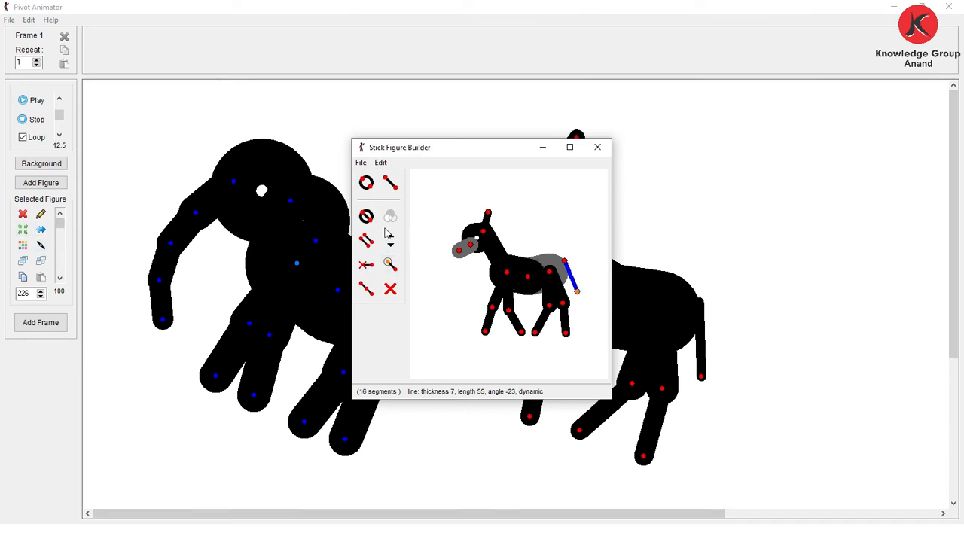
Add the edited horse to the animation under the name "pc" and place it to the right of the large horse
click(361, 163)
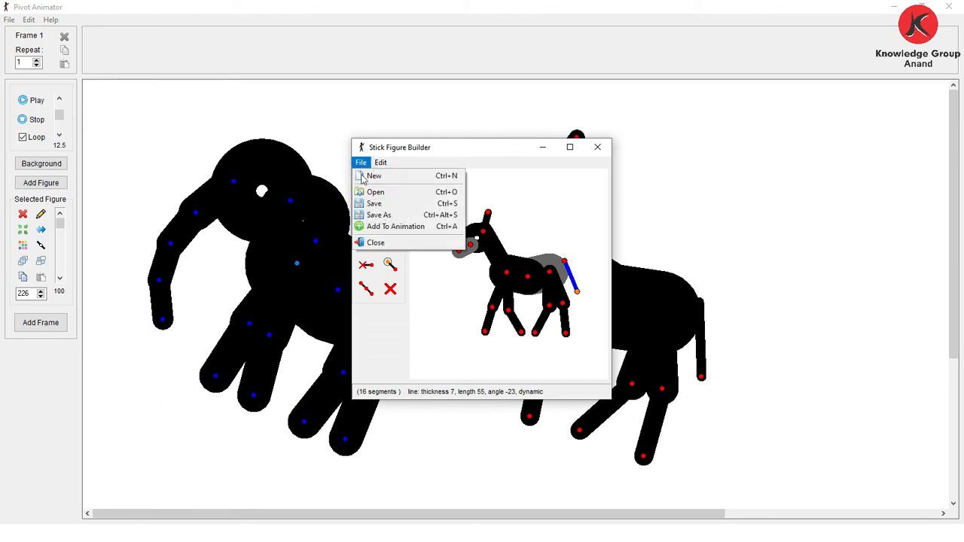
click(395, 226)
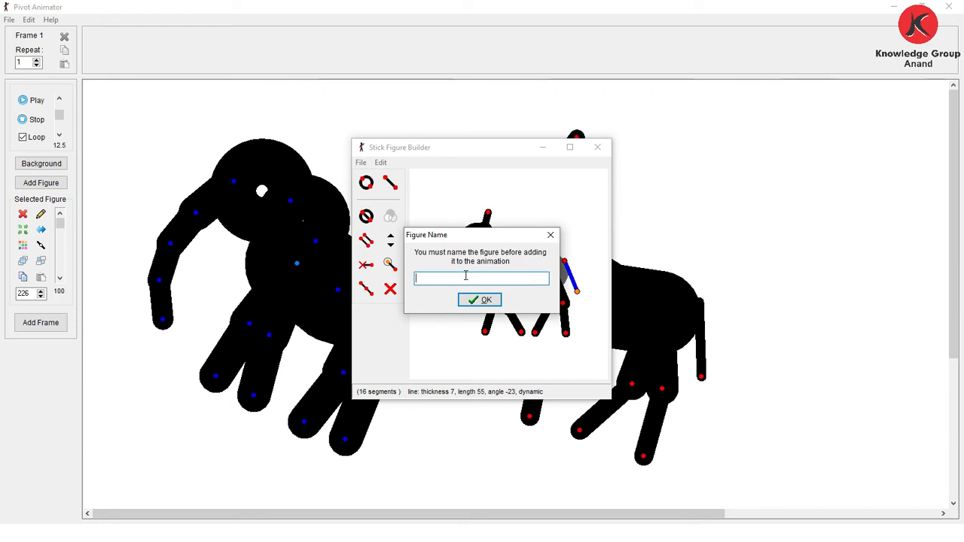
text(pc)
click(479, 300)
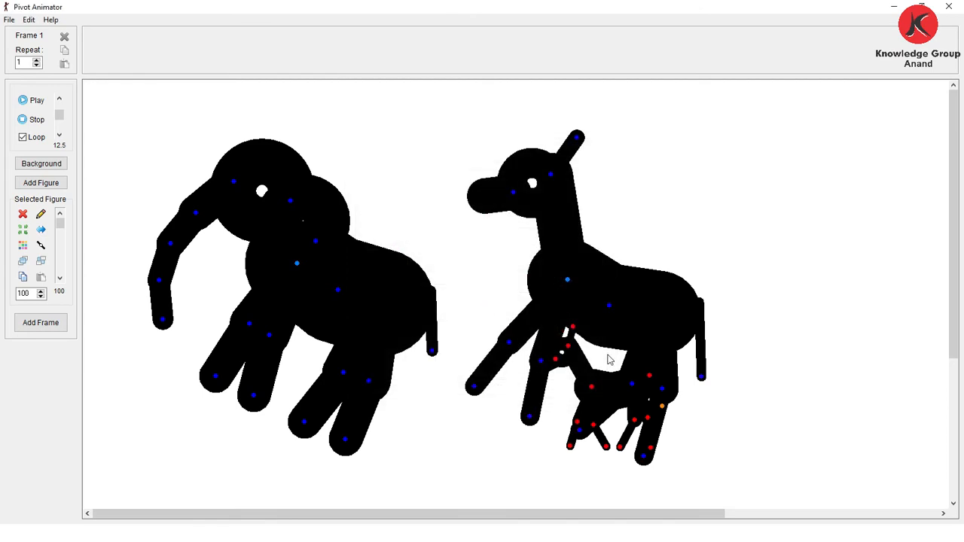
drag(663, 409, 889, 276)
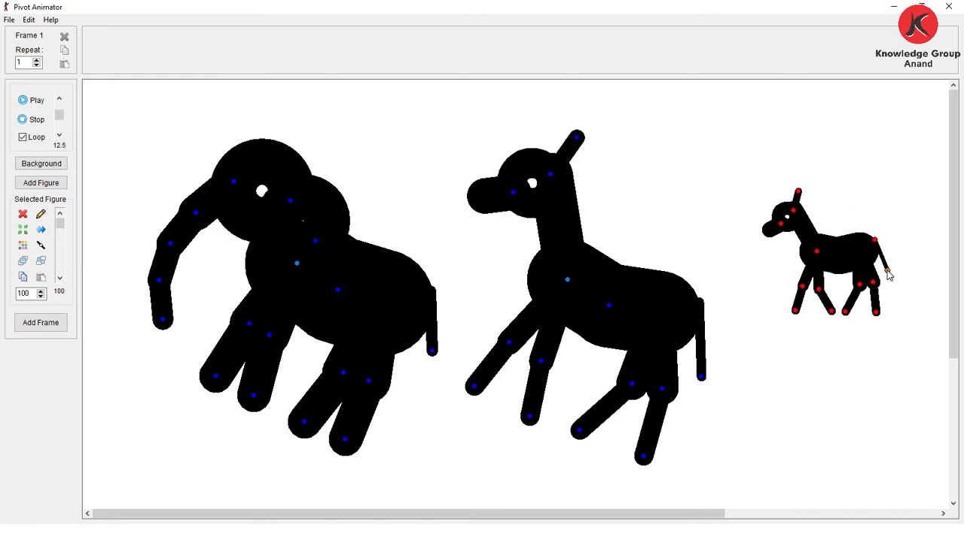
Move the large horse upward by its body origin and the small horse down and to the right by its tail-tip origin
click(648, 307)
drag(567, 282, 523, 164)
click(840, 256)
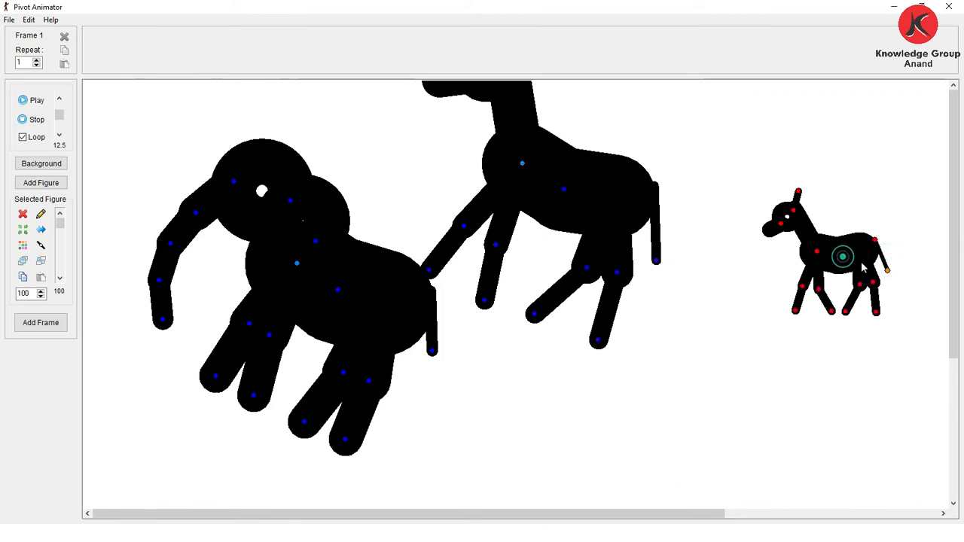
drag(887, 270, 910, 307)
Open the elephant in the Stick Figure Builder and set its origin at the trunk tip
click(351, 247)
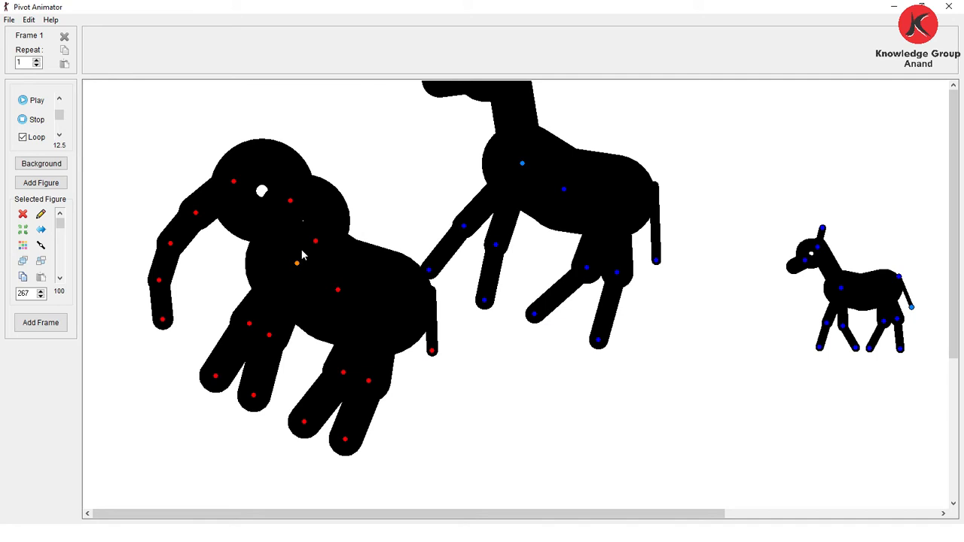
click(41, 216)
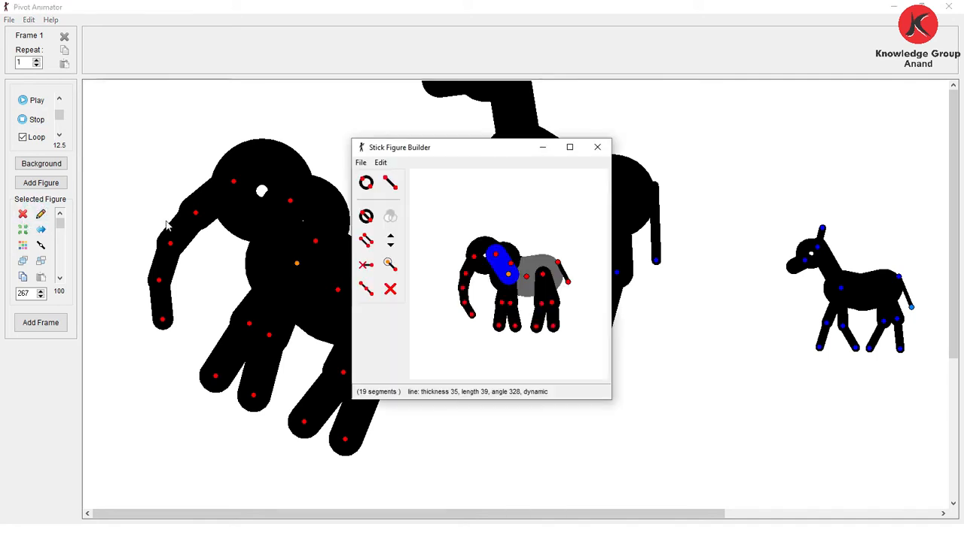
click(470, 315)
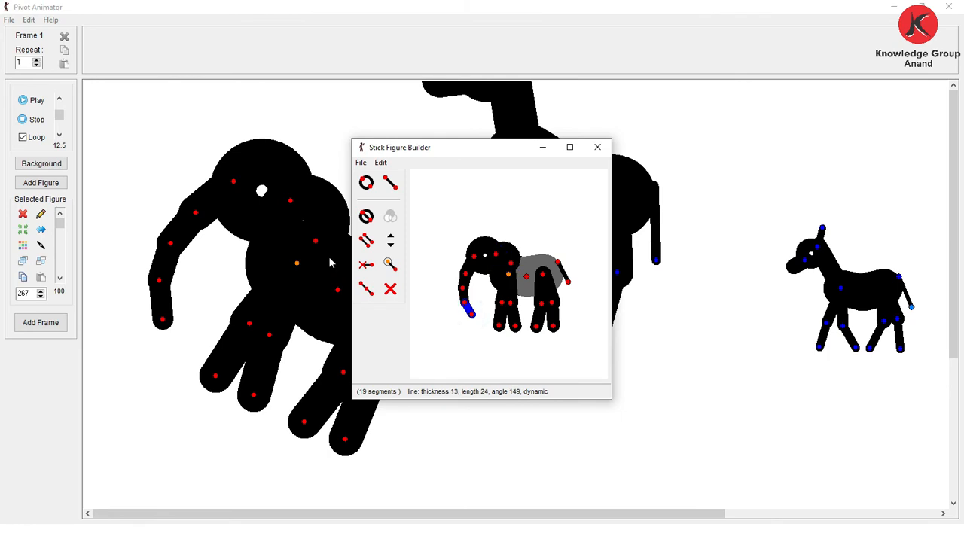
click(389, 265)
Add the edited elephant to the animation as a newly named figure
click(360, 162)
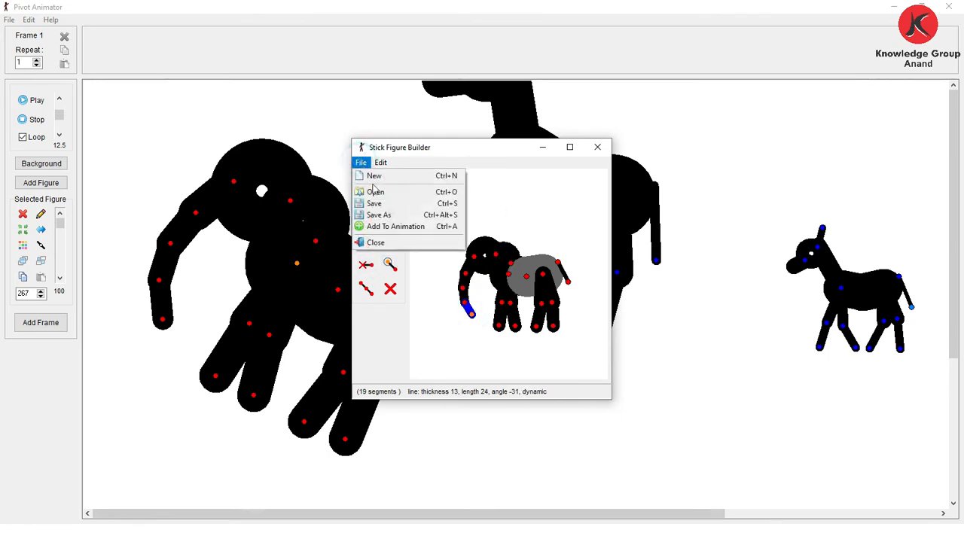
click(386, 227)
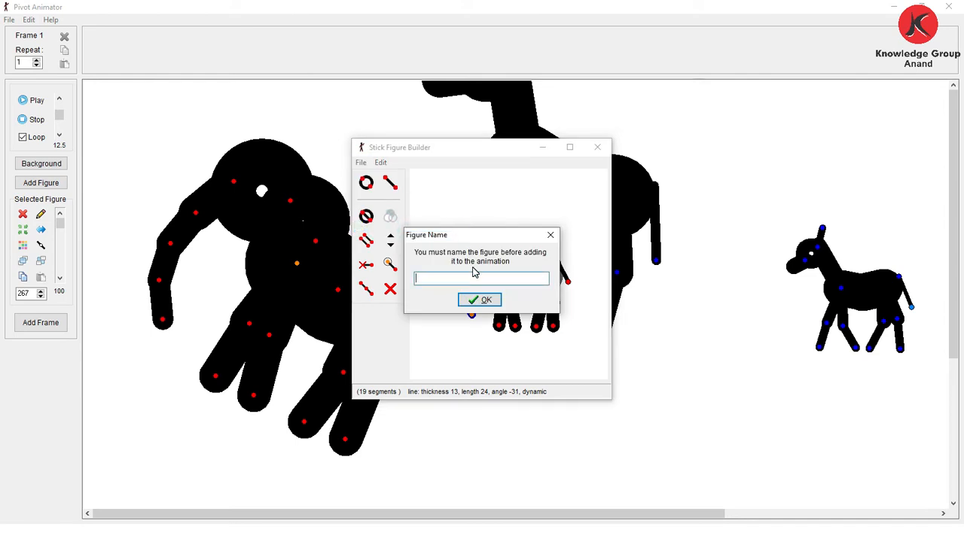
key(Return)
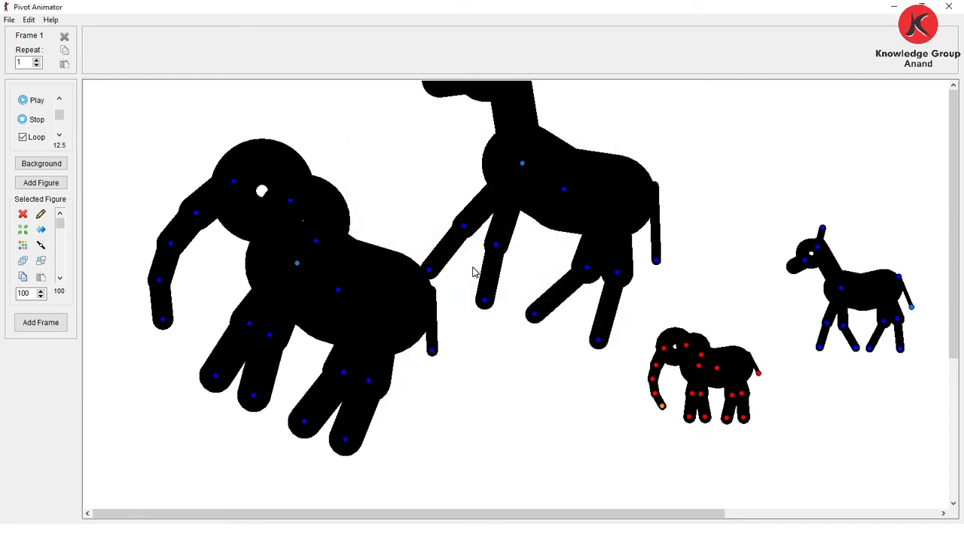
Move the new elephant slightly left by its trunk-tip origin and enlarge it to a scale of 257
drag(663, 406, 632, 404)
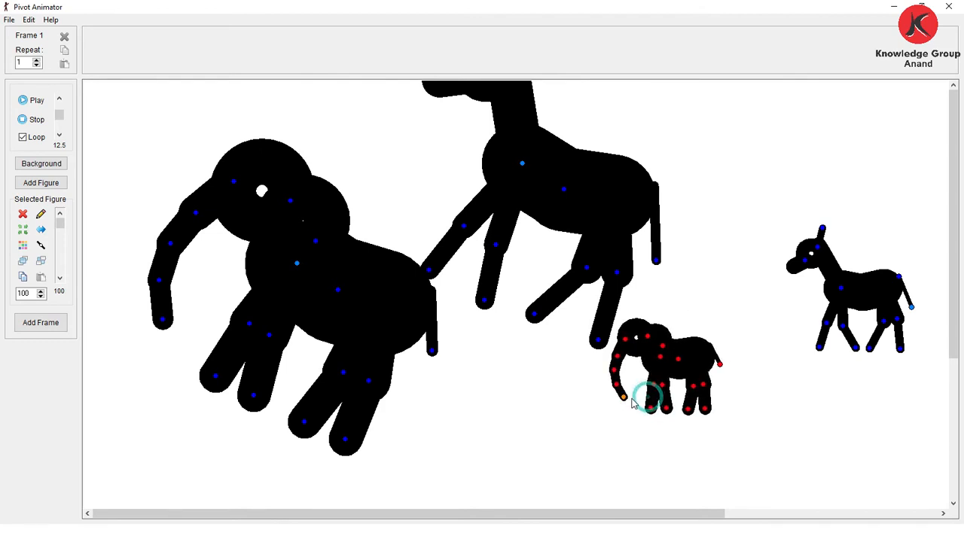
click(704, 407)
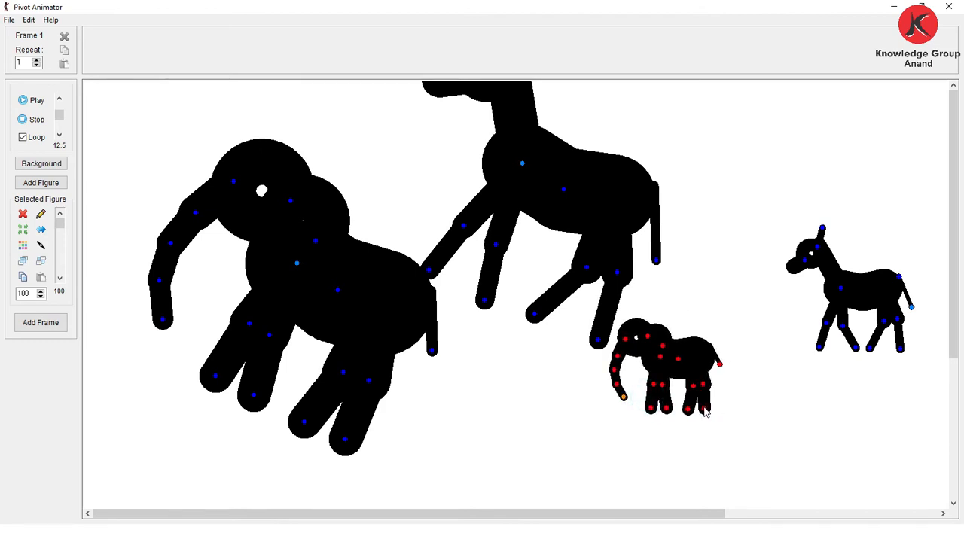
drag(704, 407, 833, 431)
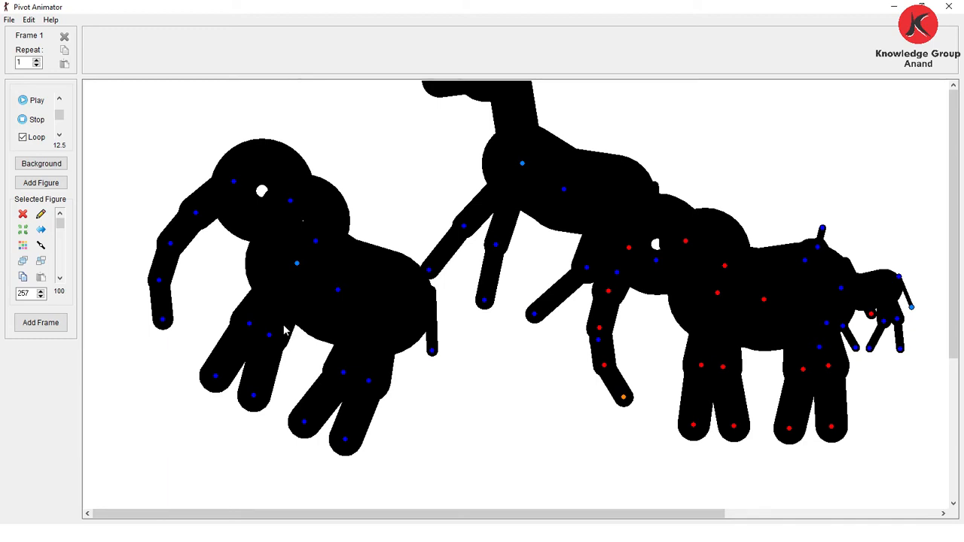
Switch to the PowerPoint slide show to read the Action Break 2 trampoline exercise, and return to Pivot Animator
key(alt+Tab)
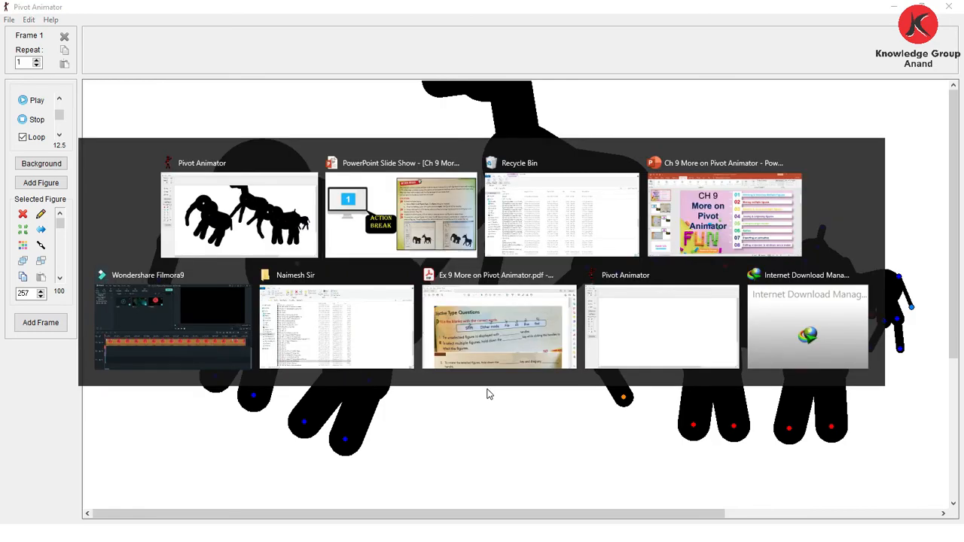
click(404, 341)
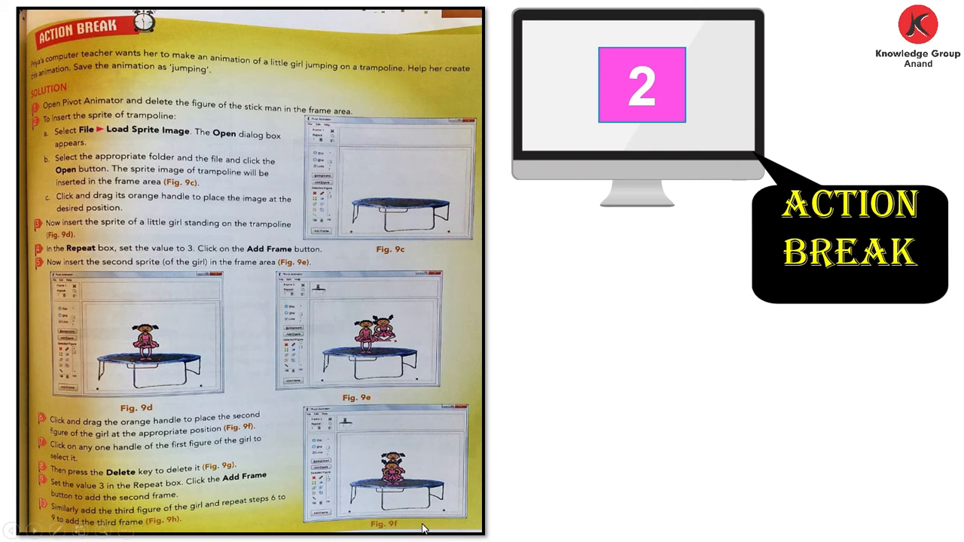
key(alt+Tab)
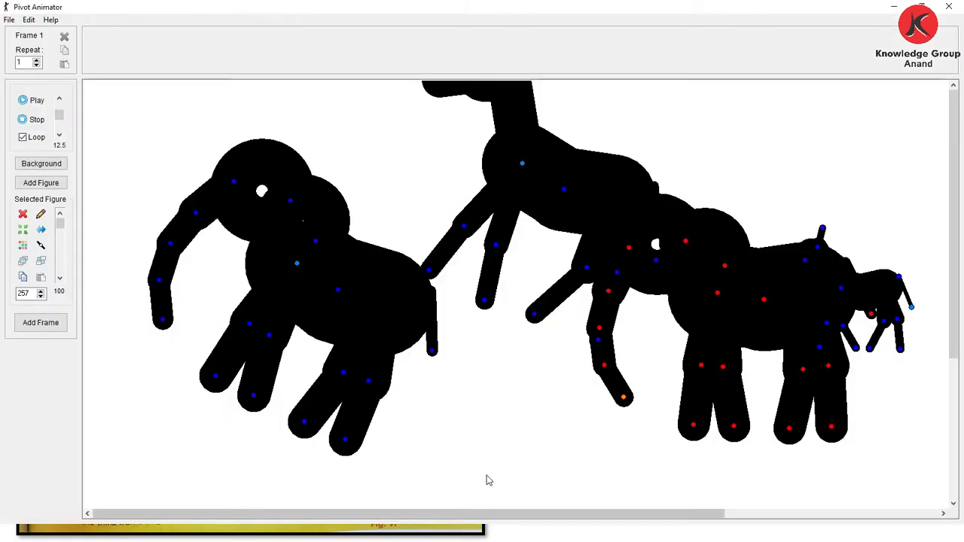
Select all figures on the canvas and delete them together with their unused figure types
click(526, 333)
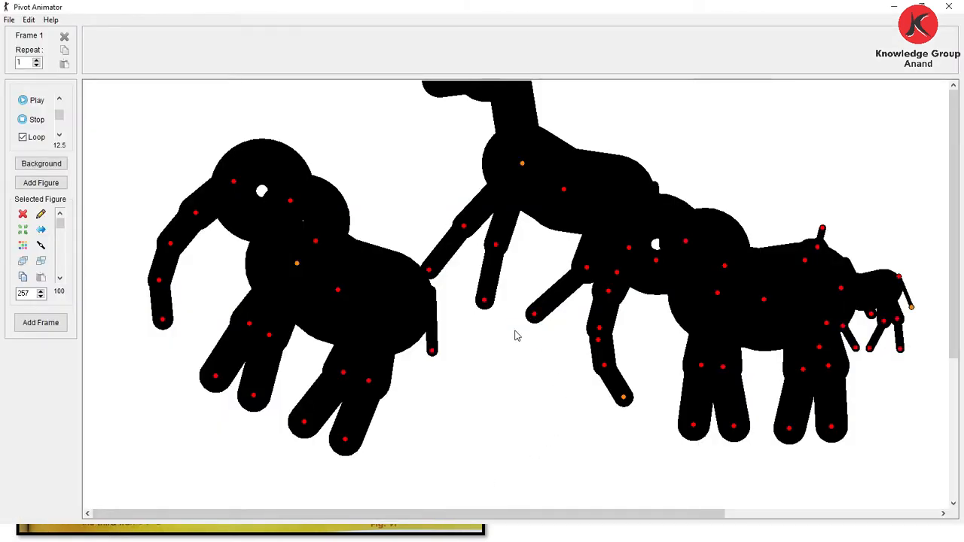
click(21, 214)
click(527, 308)
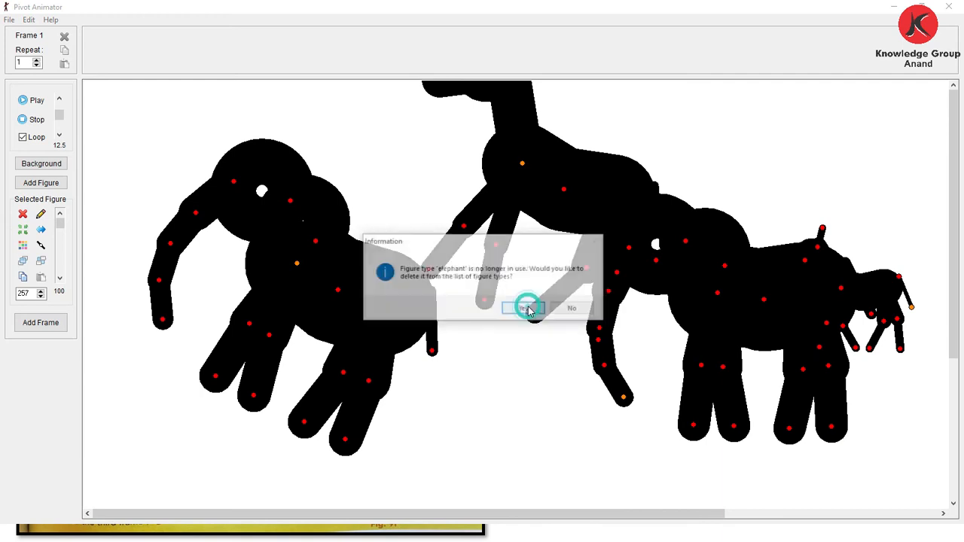
Load the trampoline sprite image from the Desktop and place it in the middle of the canvas
click(9, 20)
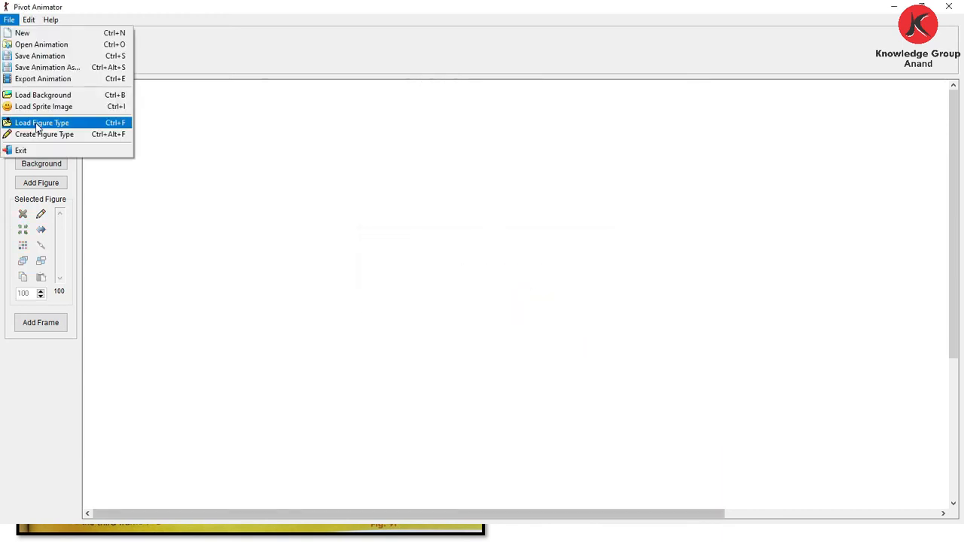
click(43, 108)
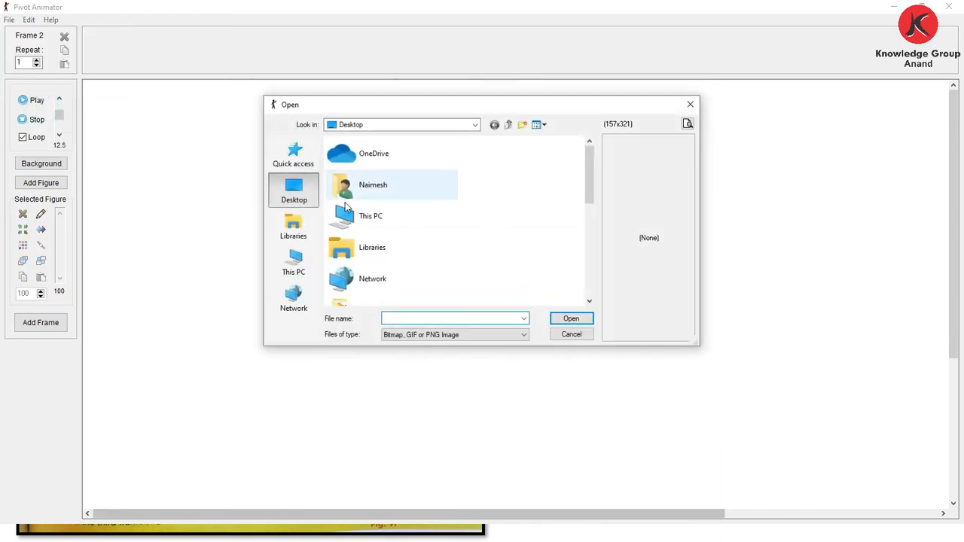
scroll(343, 245, down, 1)
scroll(354, 293, down, 5)
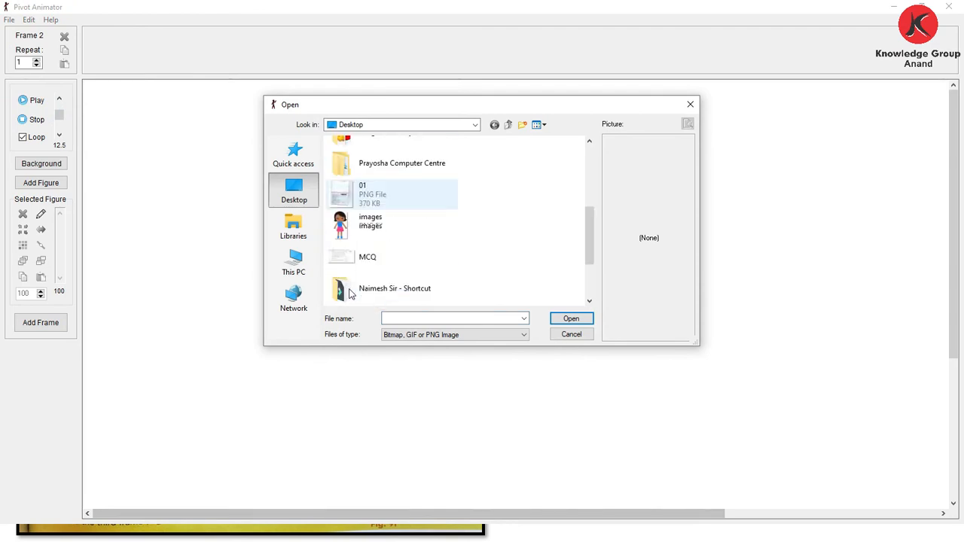
double_click(367, 293)
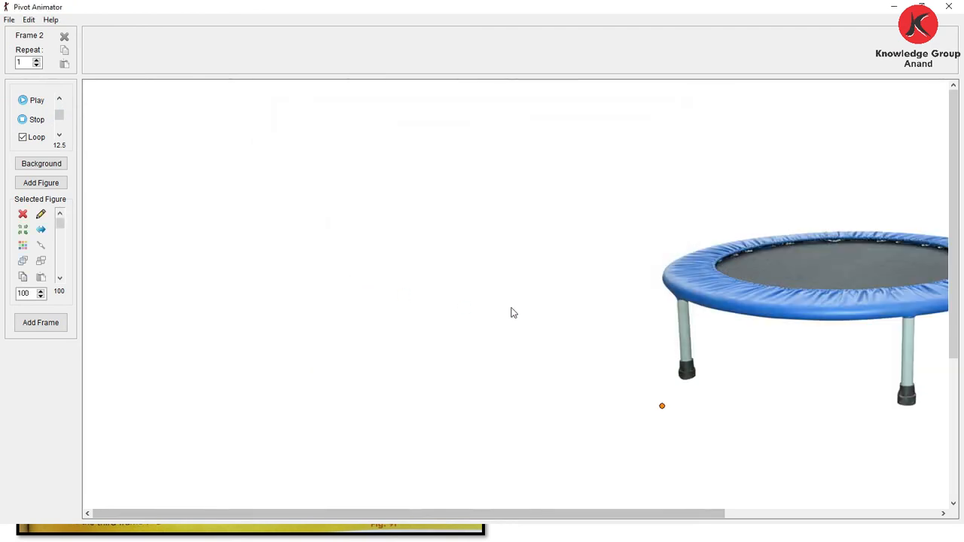
drag(662, 409, 274, 440)
Load the girl sprite image from the Desktop and place her standing on the trampoline
click(9, 19)
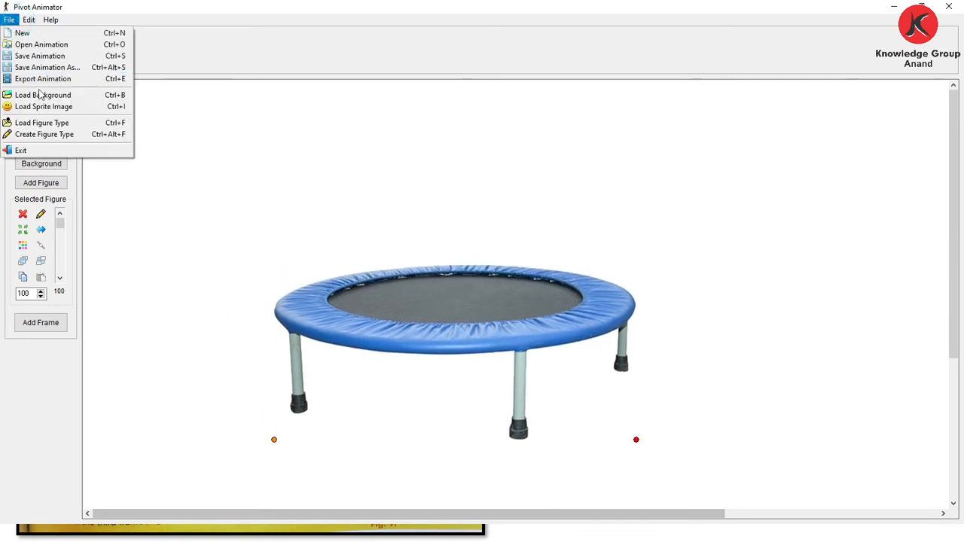
click(41, 105)
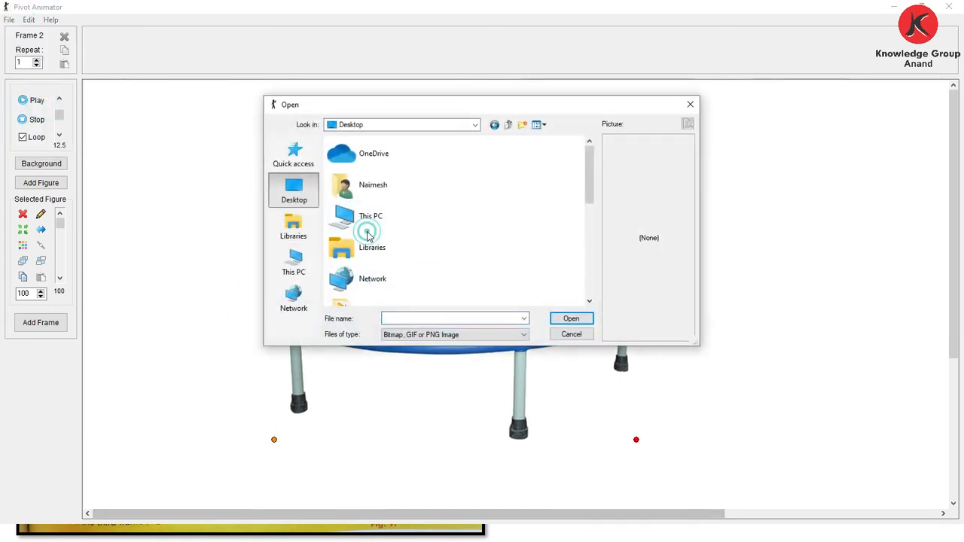
scroll(366, 230, down, 5)
double_click(350, 157)
drag(664, 407, 403, 307)
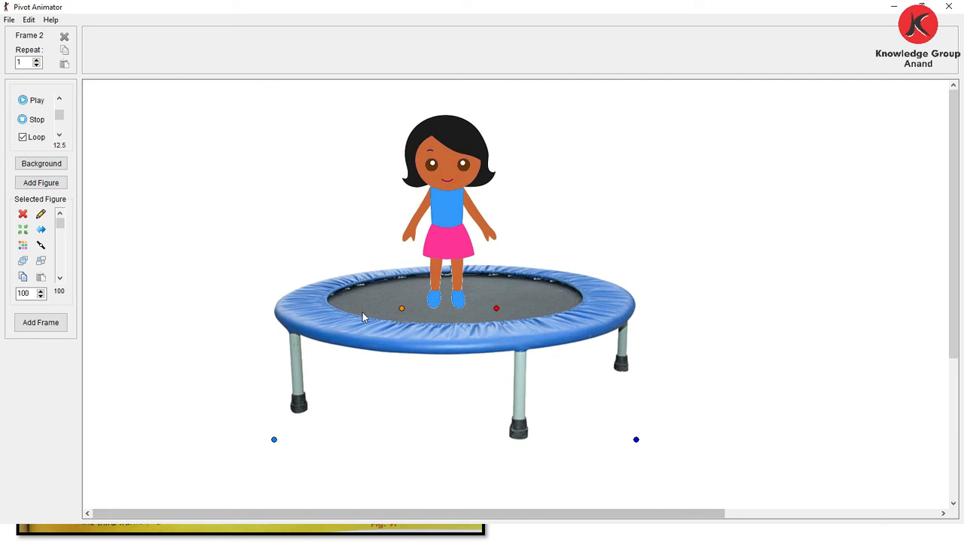
Set the frame's repeat value to 3 and add the first frame to the animation
double_click(22, 62)
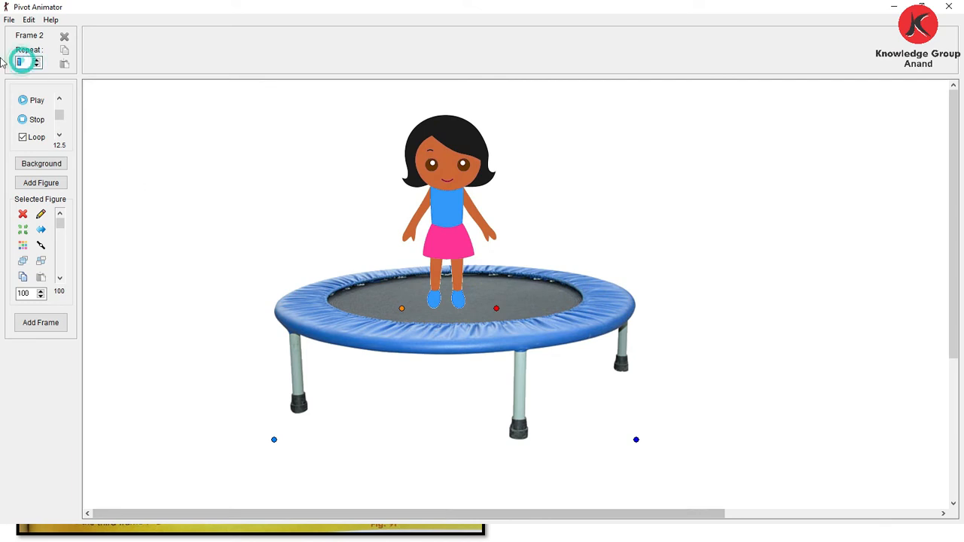
text(3)
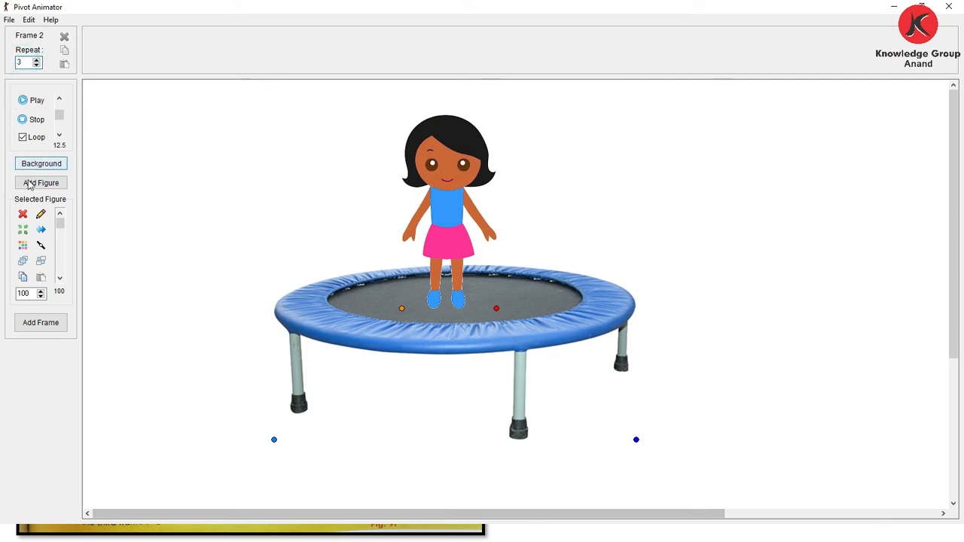
click(41, 323)
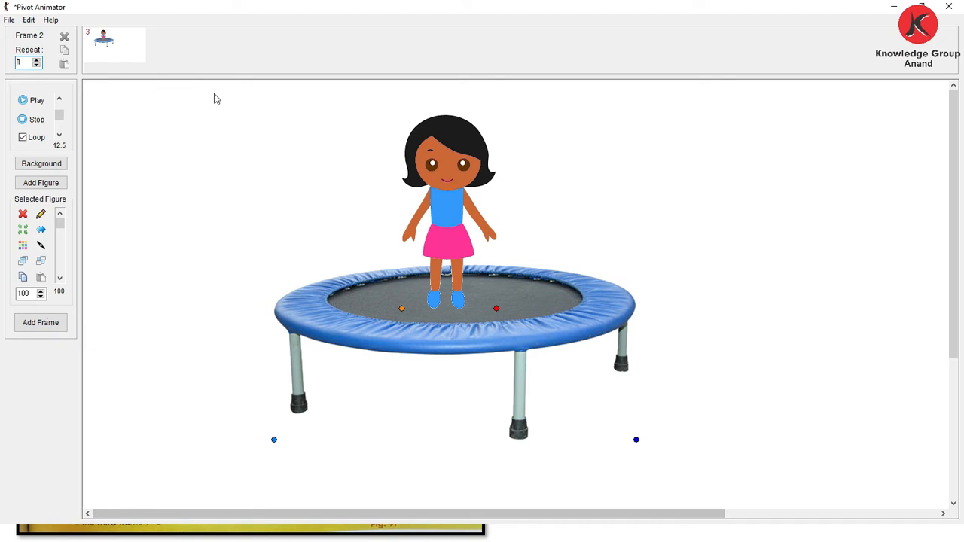
Load the girl sprite "images" again and place the copy slightly higher, directly above the first girl
click(9, 20)
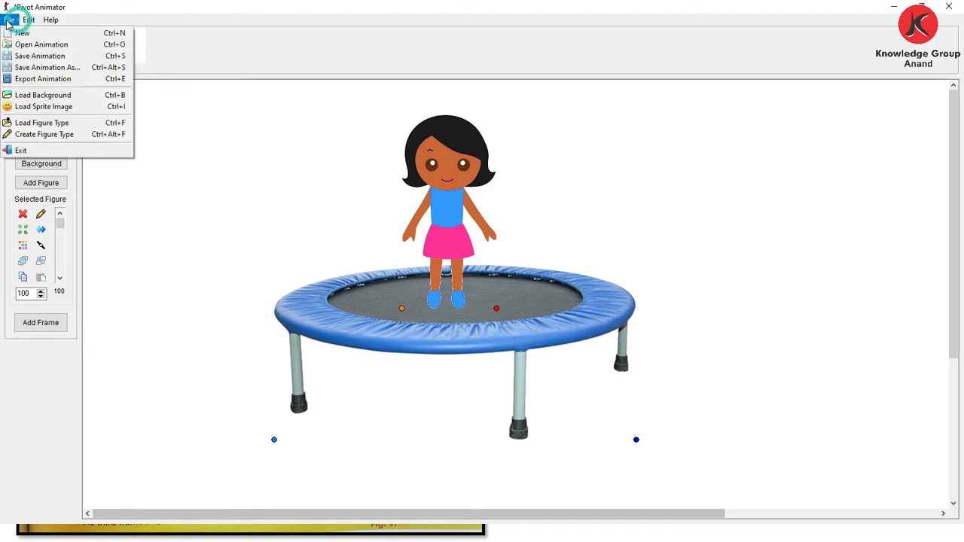
click(36, 107)
scroll(348, 252, down, 4)
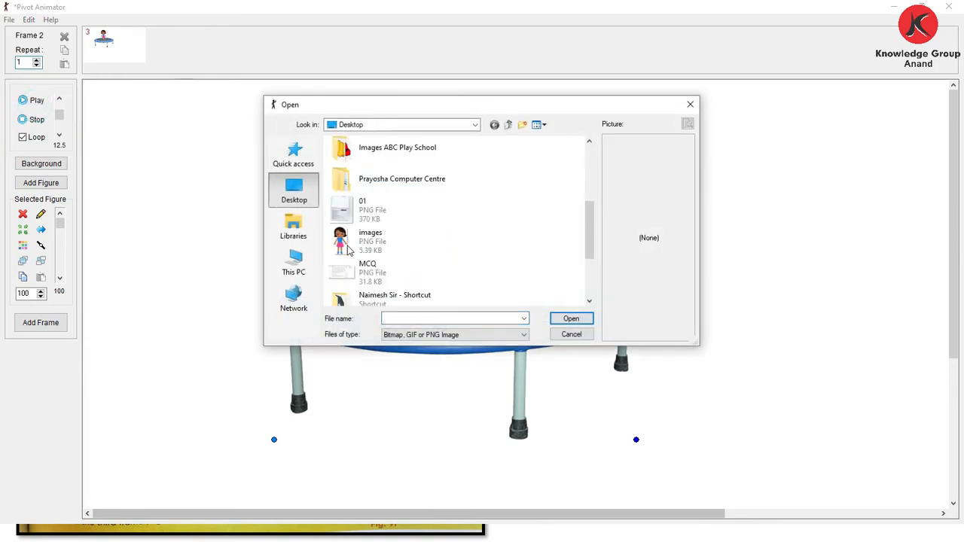
double_click(360, 230)
click(482, 288)
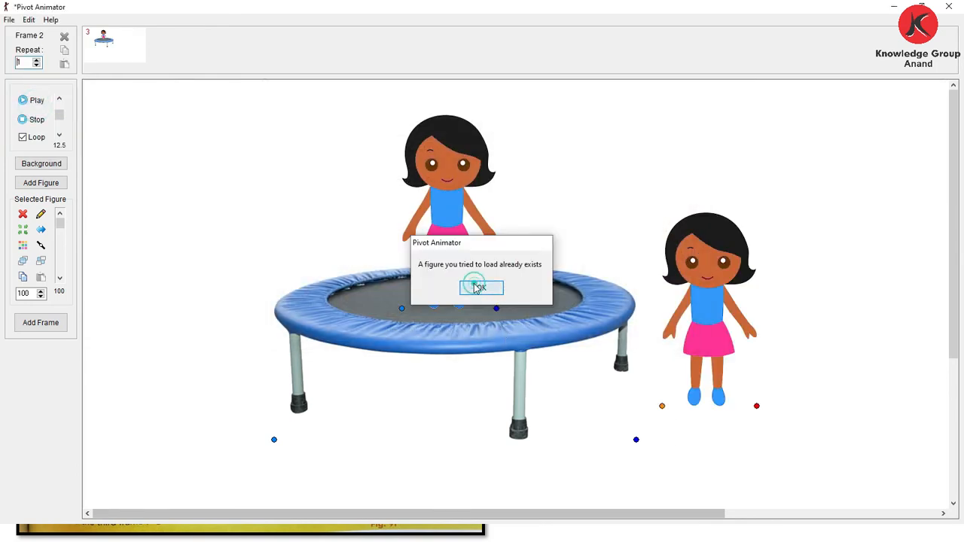
click(743, 443)
click(662, 407)
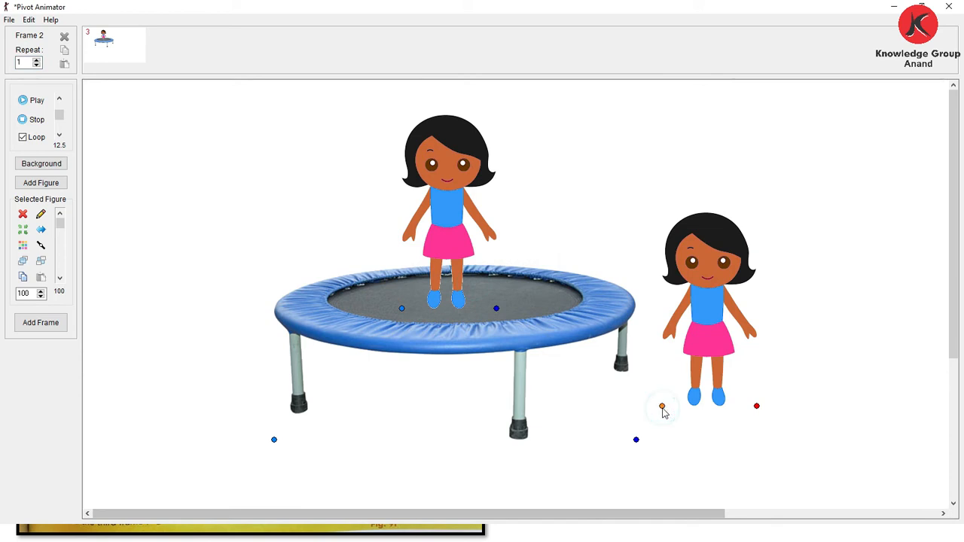
drag(662, 406, 403, 274)
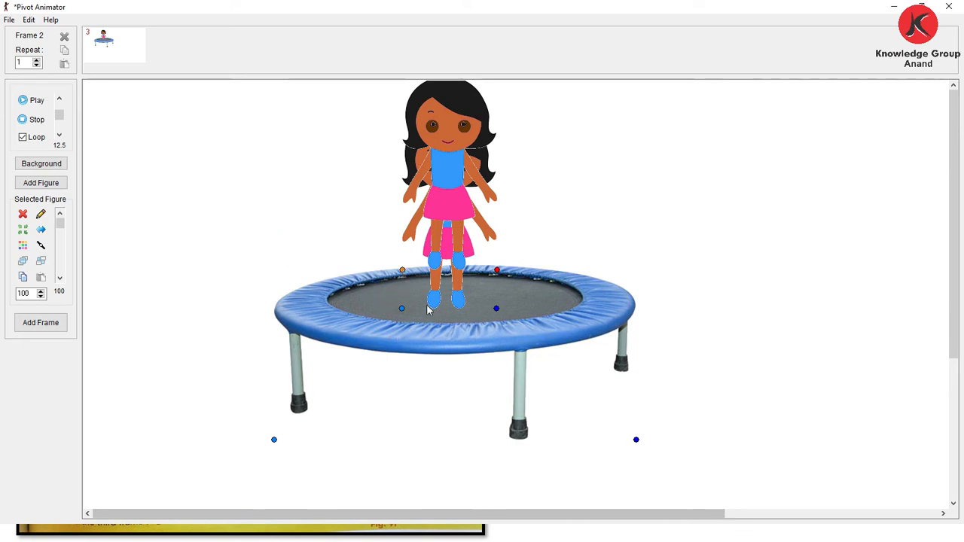
Delete the lower girl and add the second frame with a repeat value of 3
click(401, 309)
key(Delete)
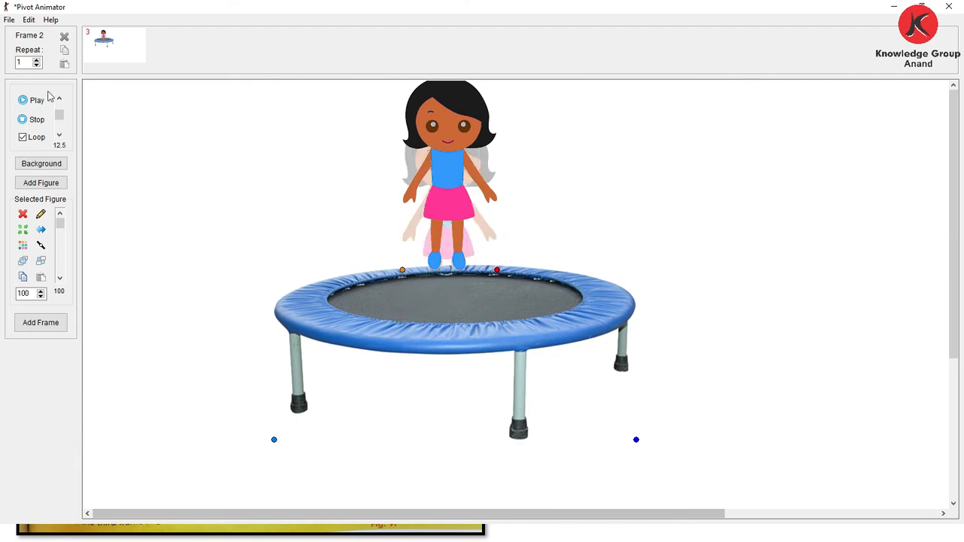
double_click(23, 65)
text(3)
click(35, 324)
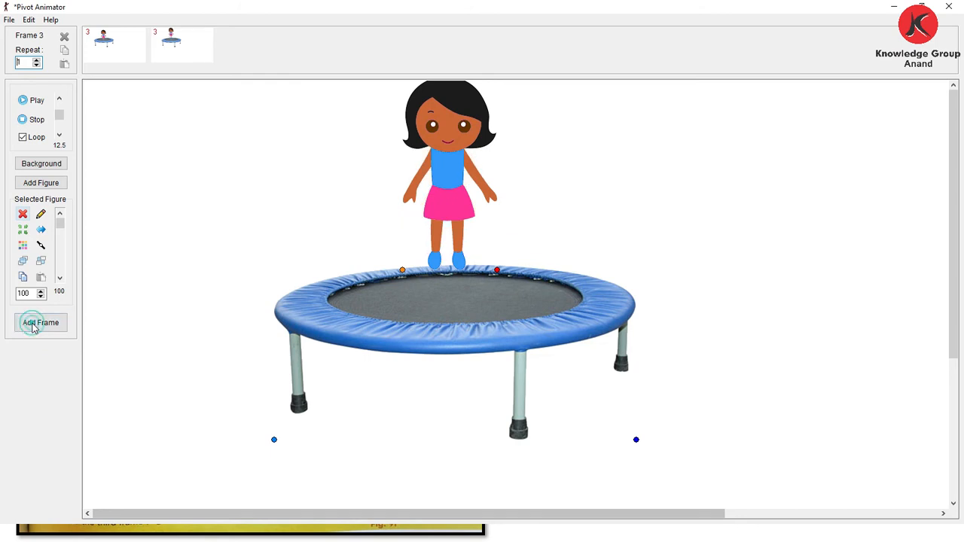
Load the girl sprite "images" from the Desktop again and place the copy slightly lower, with her feet on the trampoline mat
click(8, 21)
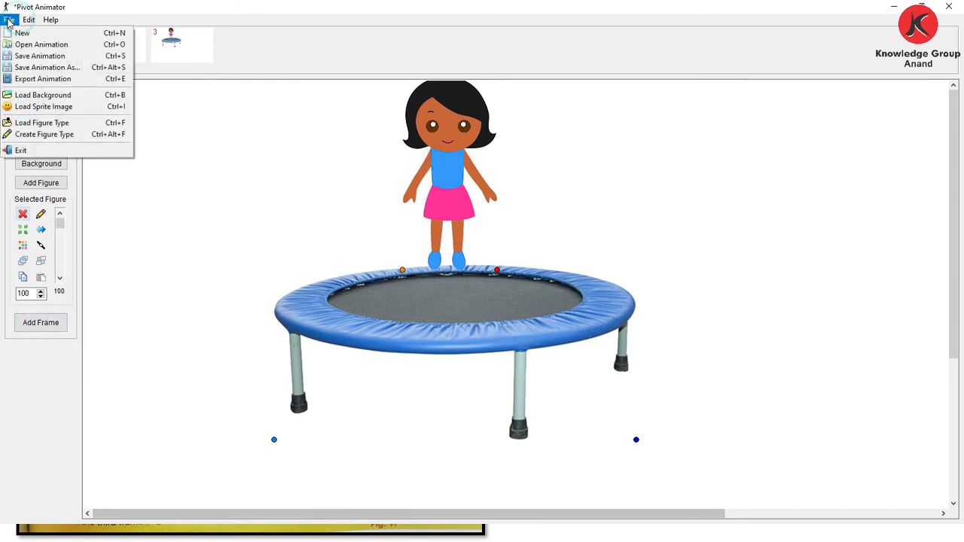
click(36, 106)
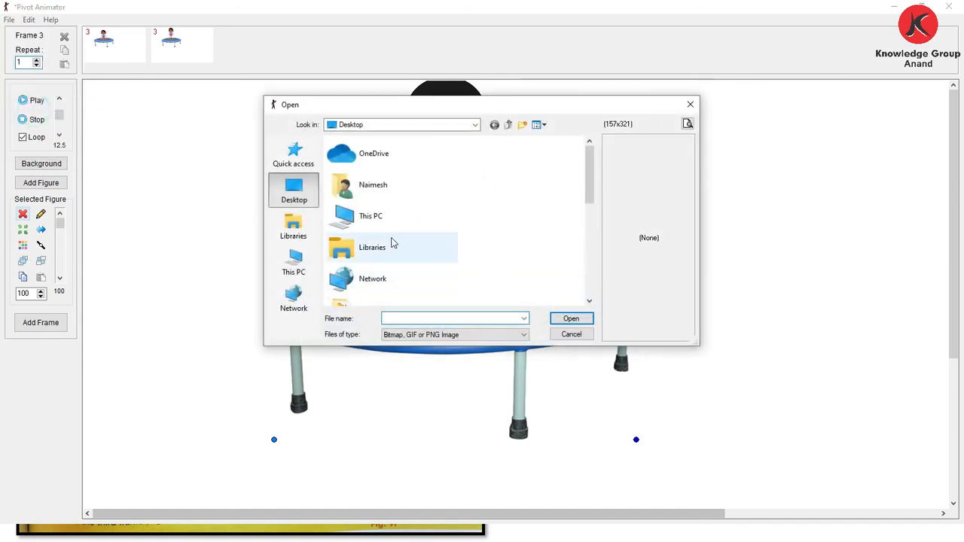
scroll(392, 243, down, 4)
click(370, 224)
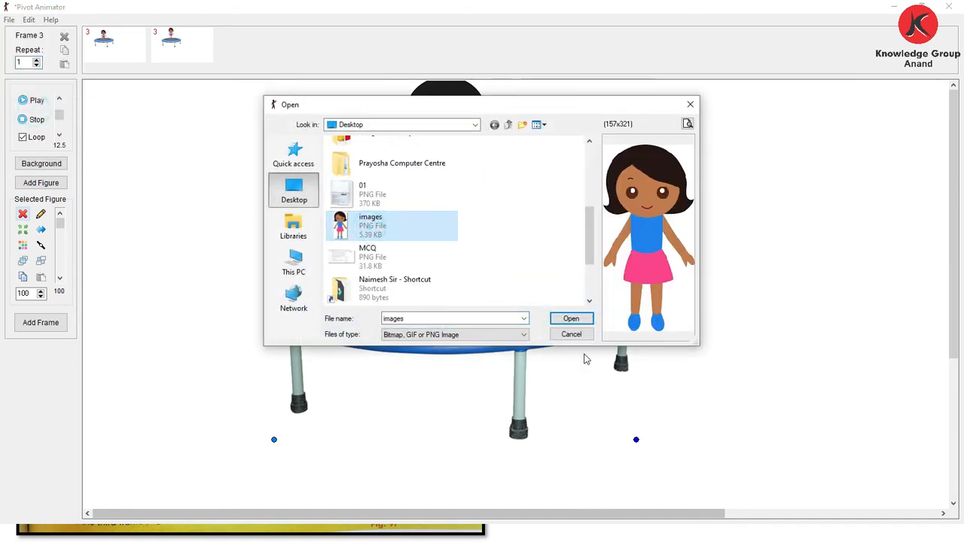
click(571, 319)
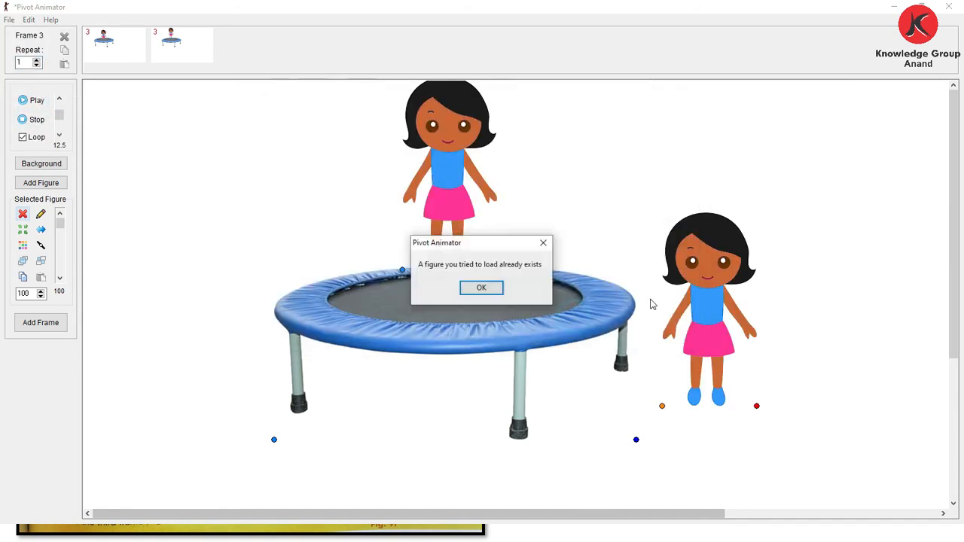
click(480, 288)
click(662, 407)
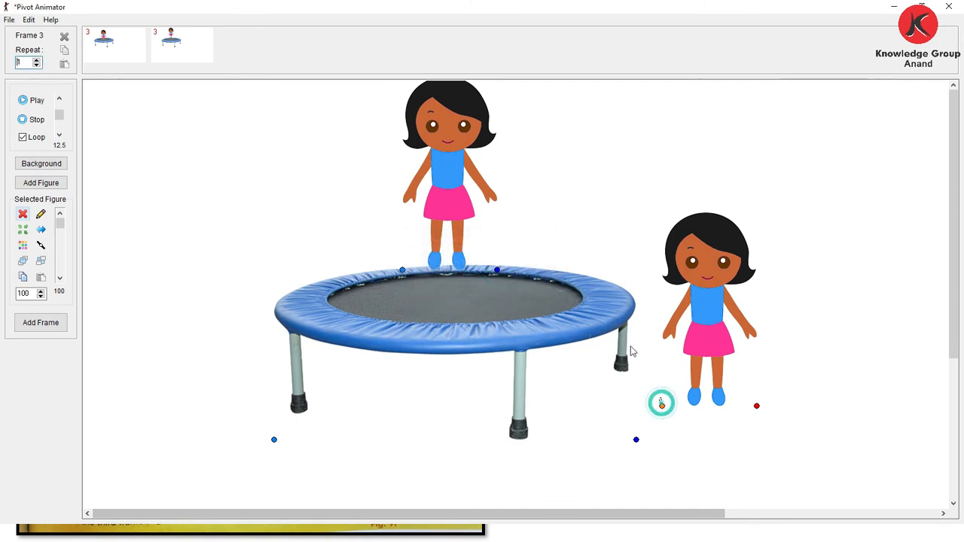
drag(661, 406, 401, 305)
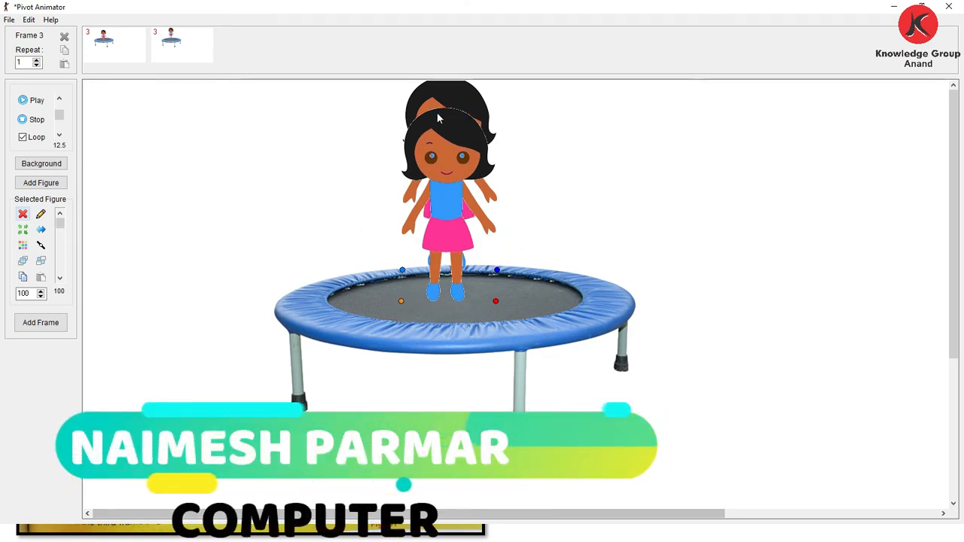
Delete the upper girl and add the third frame with a repeat value of 3
click(431, 251)
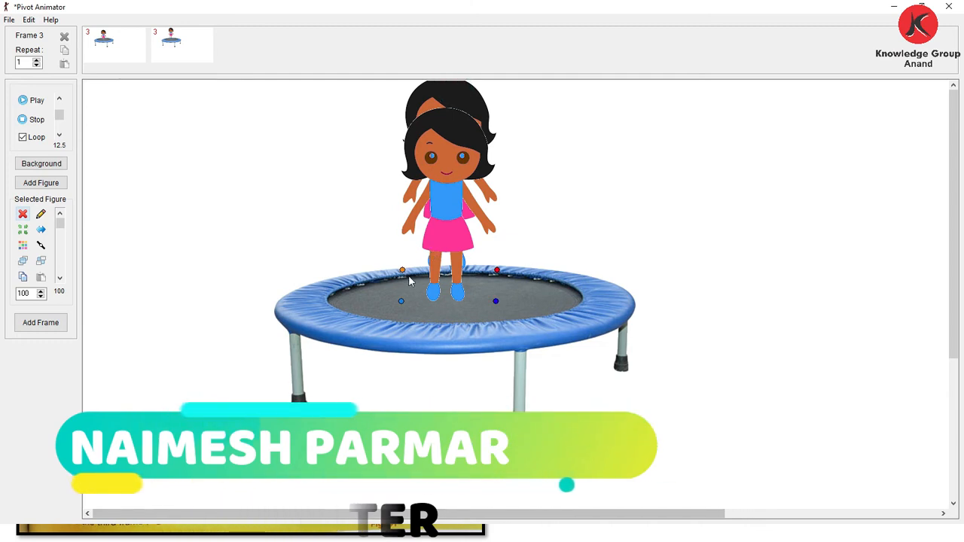
click(408, 276)
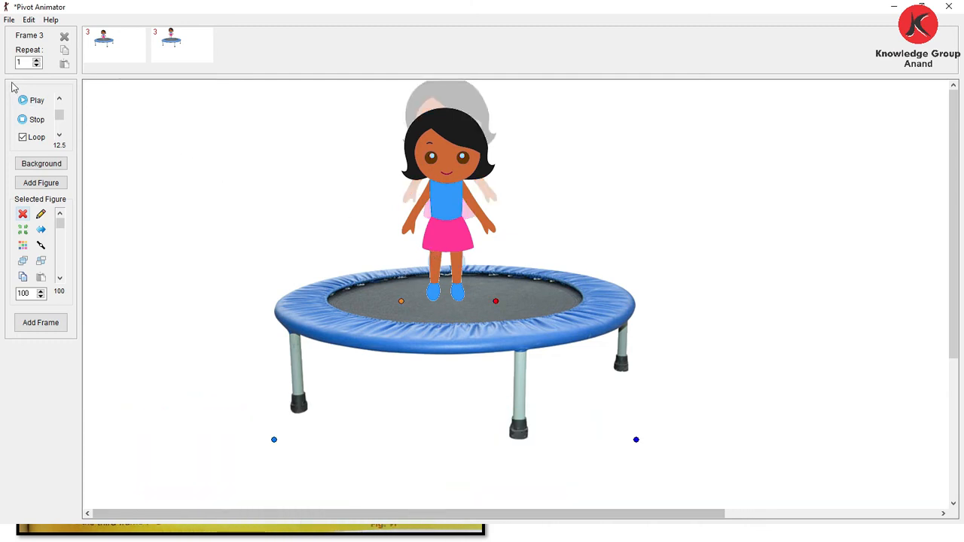
drag(28, 63, 9, 63)
click(107, 136)
click(111, 183)
click(50, 326)
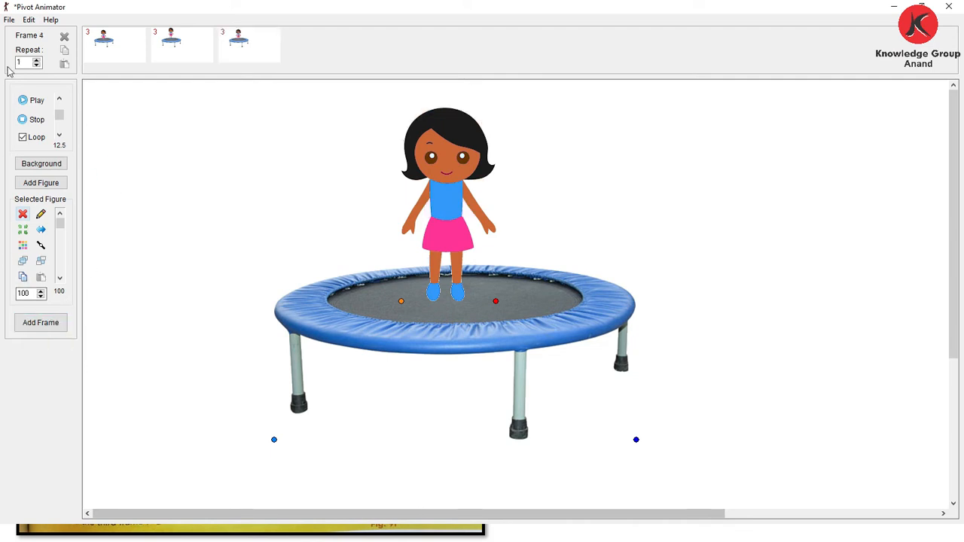
Load another copy of the girl sprite "images" and place it slightly above the girl standing on the mat
click(9, 19)
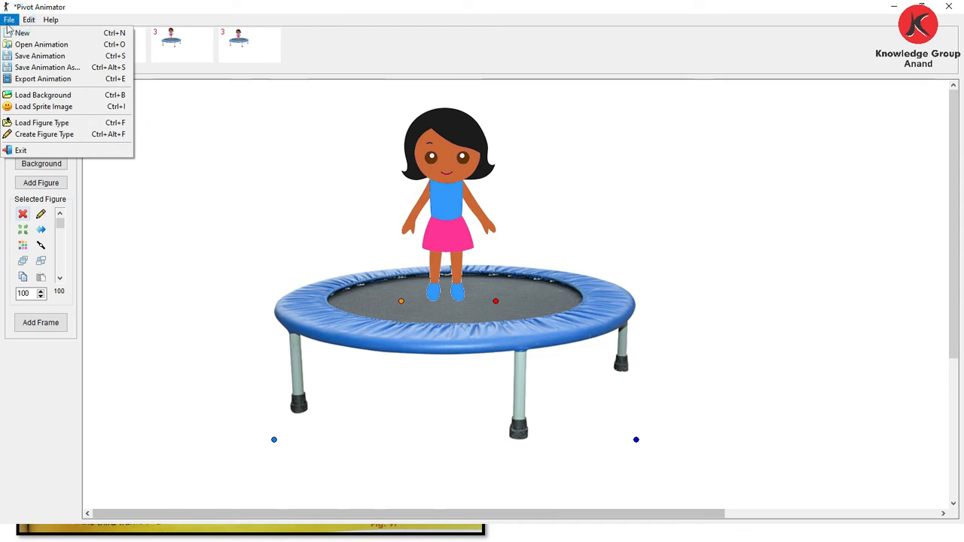
click(36, 106)
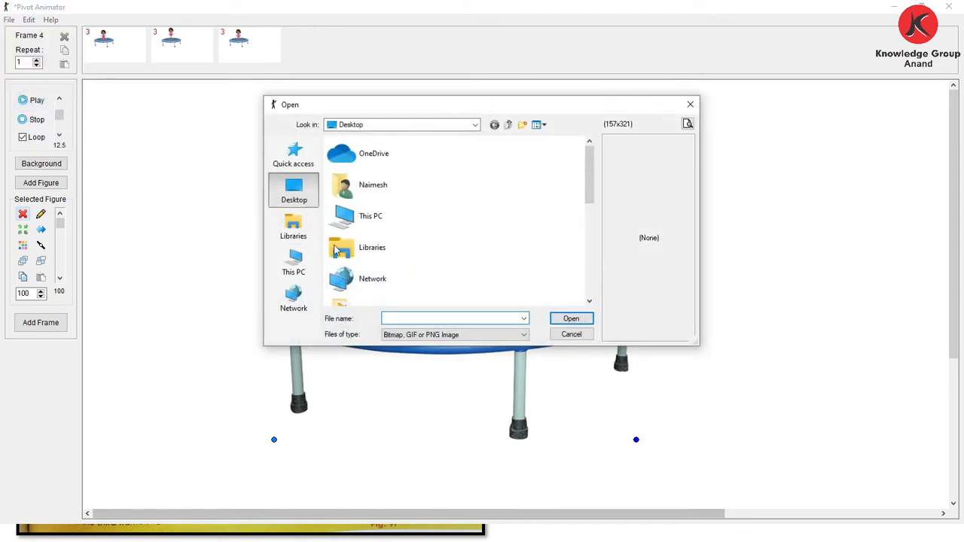
scroll(343, 256, down, 2)
click(348, 296)
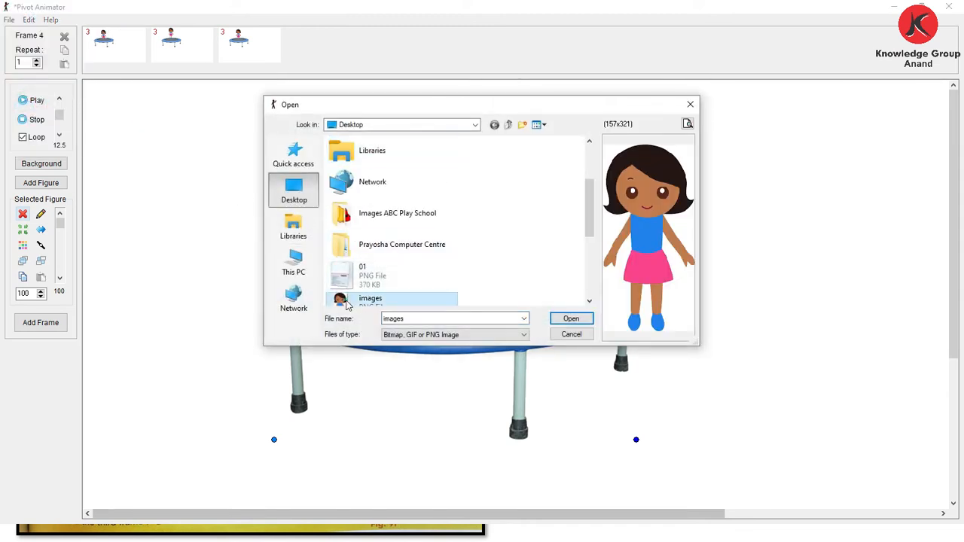
click(571, 319)
click(452, 286)
click(661, 409)
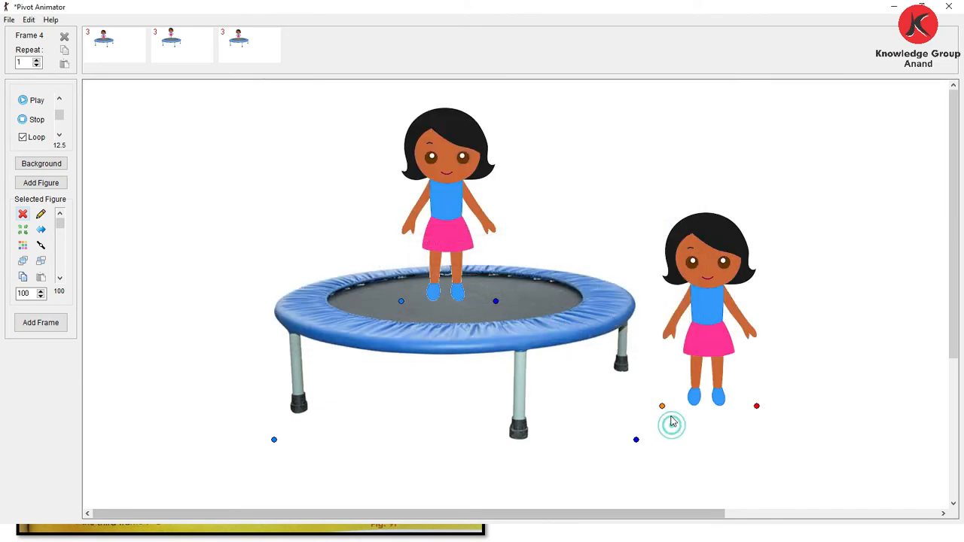
drag(660, 408, 404, 273)
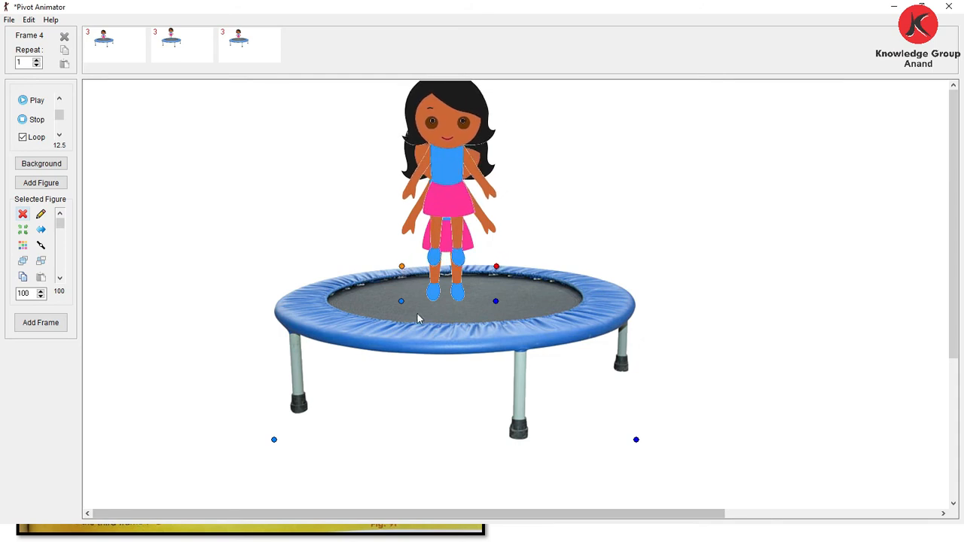
Delete the lower girl and set the fourth frame's repeat value to 3
click(401, 302)
key(Delete)
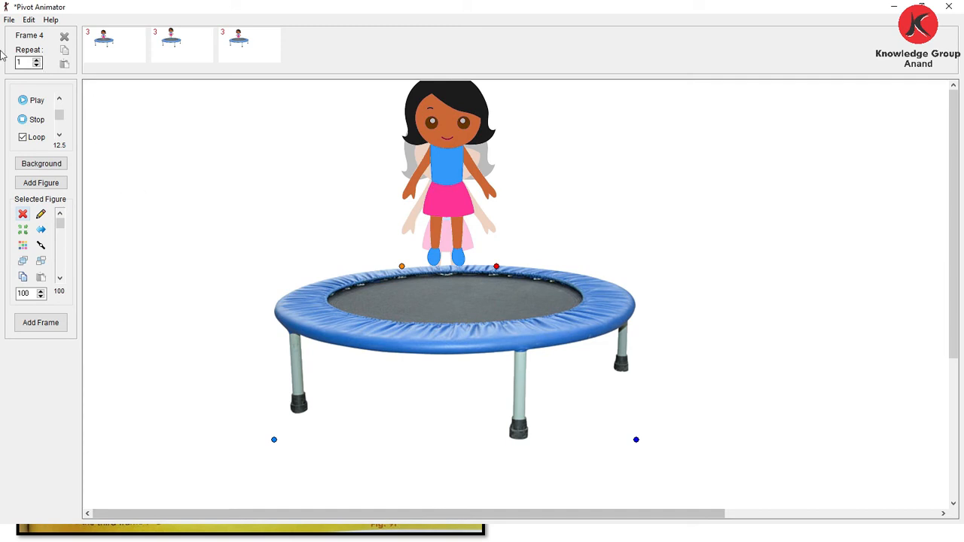
double_click(23, 61)
click(157, 385)
Play the trampoline animation to preview the jumping motion, and stop it
click(34, 100)
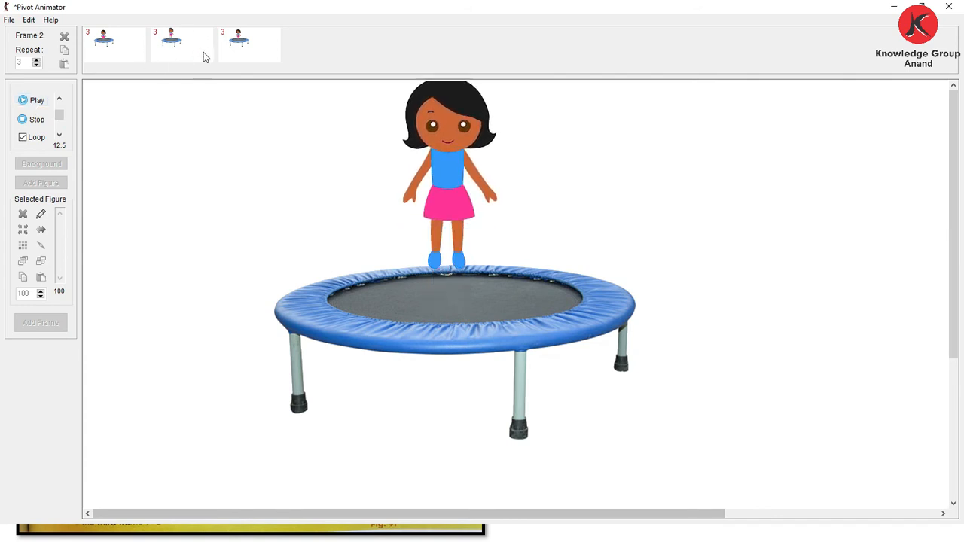
click(27, 122)
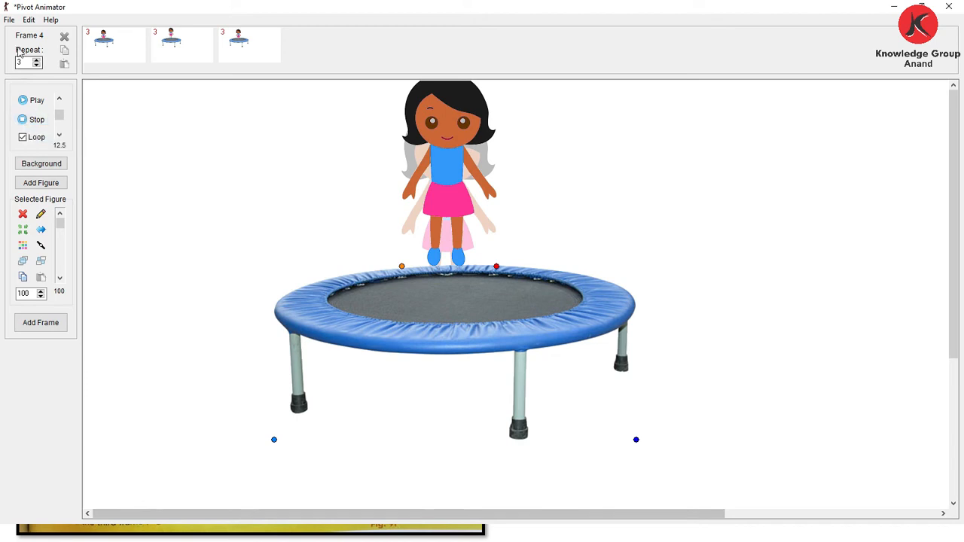
Export the animation to the Desktop as a GIF file named "Jumping"
click(9, 20)
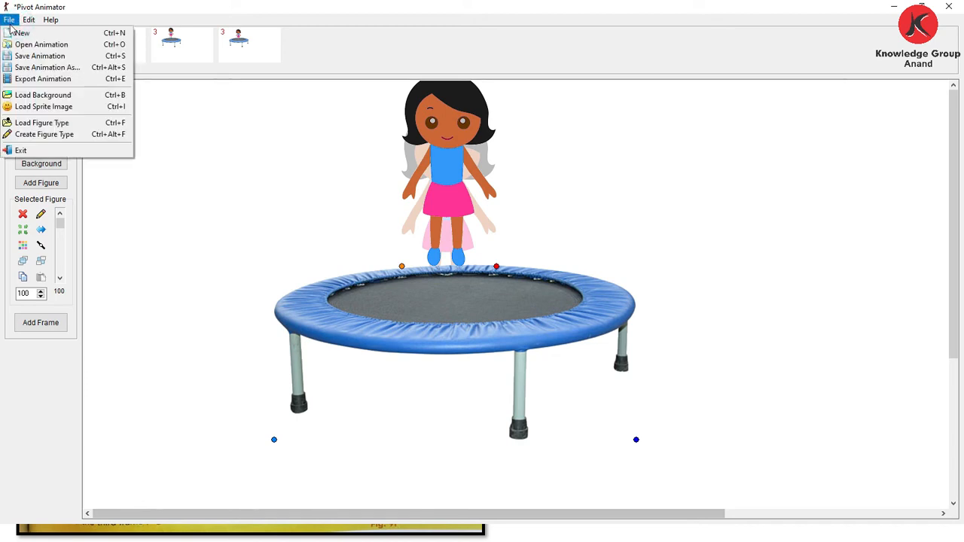
click(43, 78)
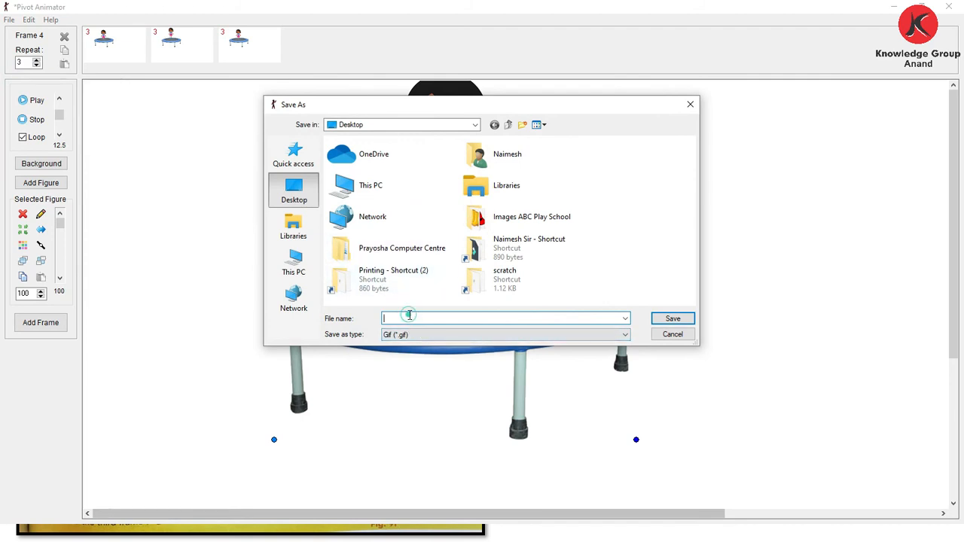
text(umping)
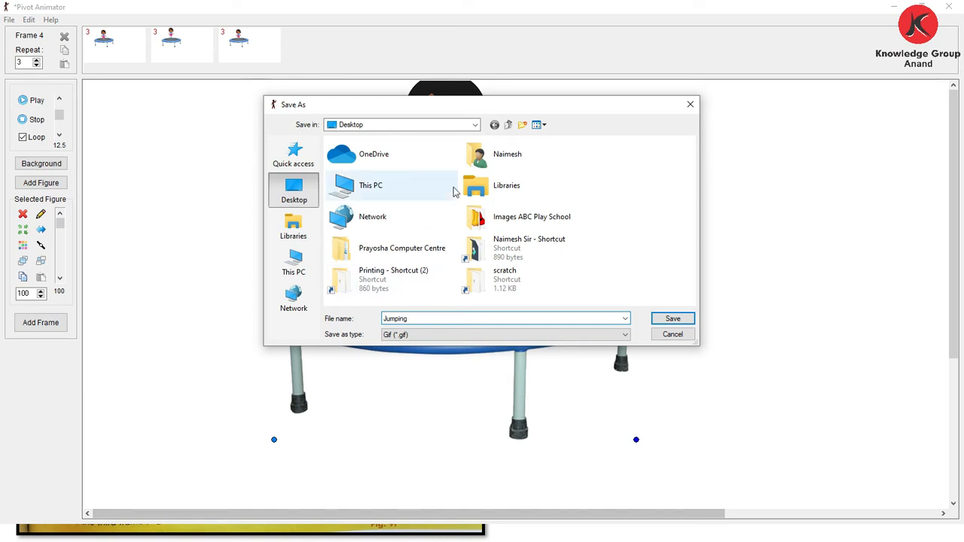
click(672, 319)
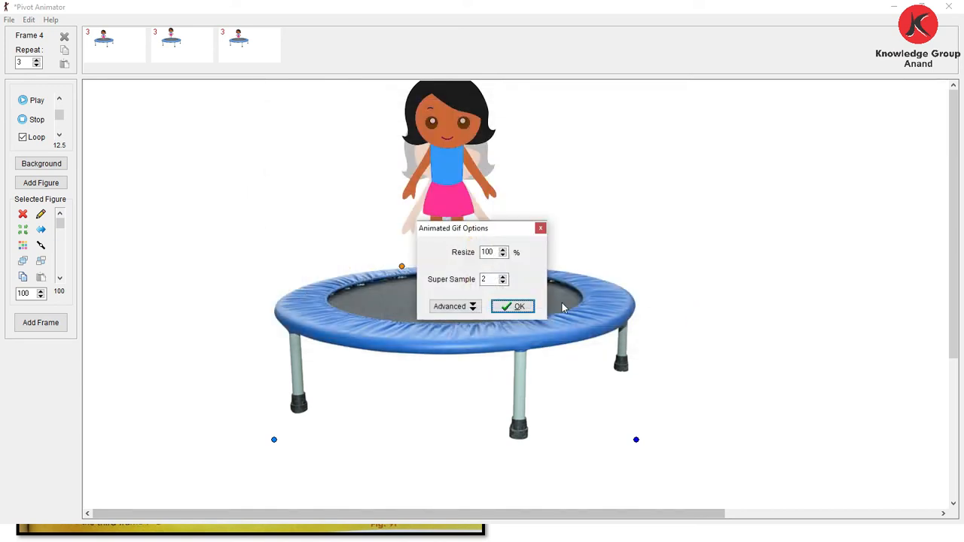
Enable the Colour Palette, Crop and Merge Frames optimizations in the advanced GIF options and complete the export
click(456, 310)
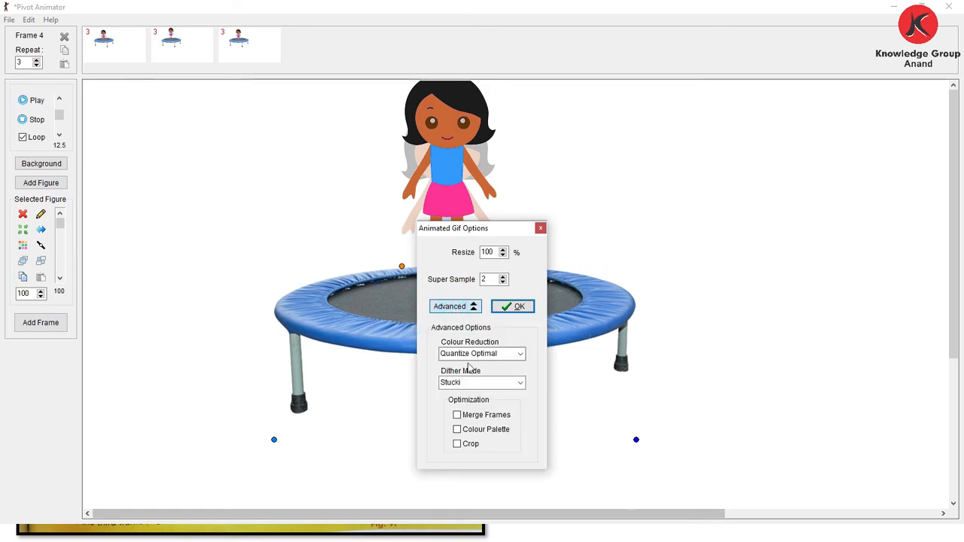
click(456, 429)
click(458, 444)
click(457, 415)
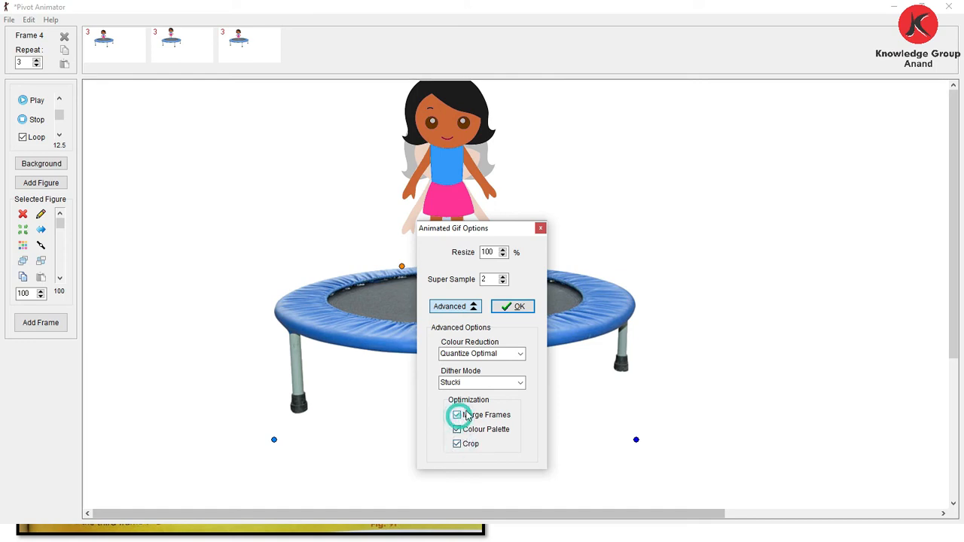
click(515, 307)
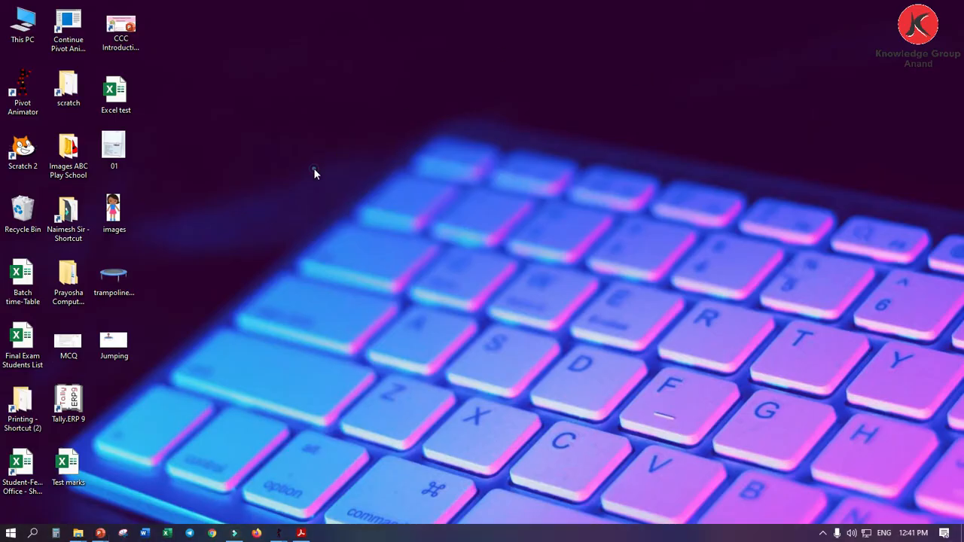
Open the exported Jumping GIF from the Desktop in Photos, view the animation and close it
click(108, 347)
right_click(108, 346)
click(137, 158)
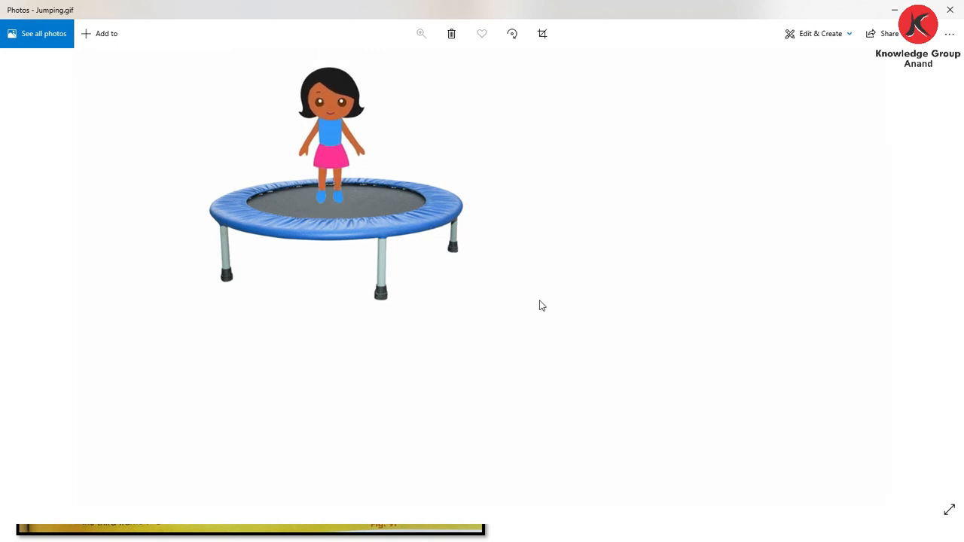
click(948, 10)
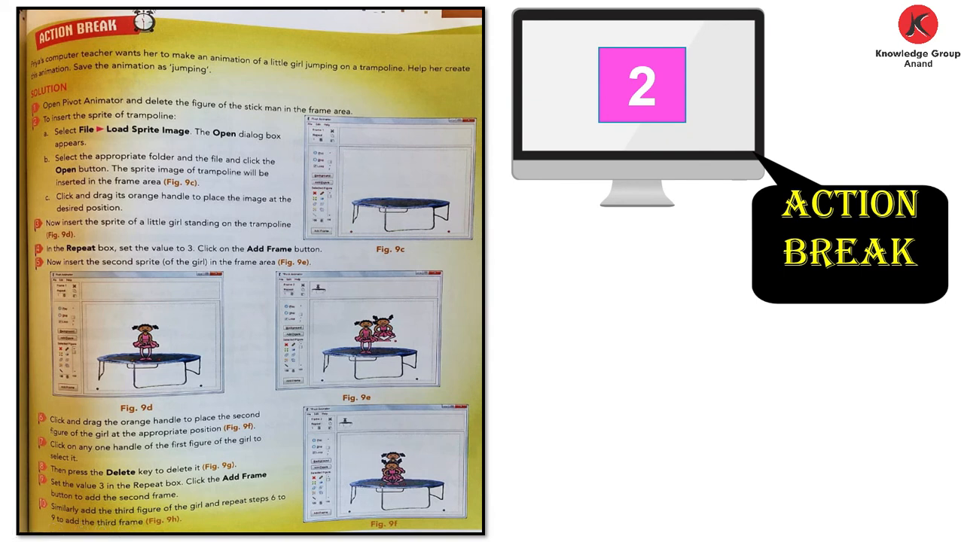
Switch back to Pivot Animator and export the animation to the Desktop as a GIF named "Jumping 2"
key(alt+Tab)
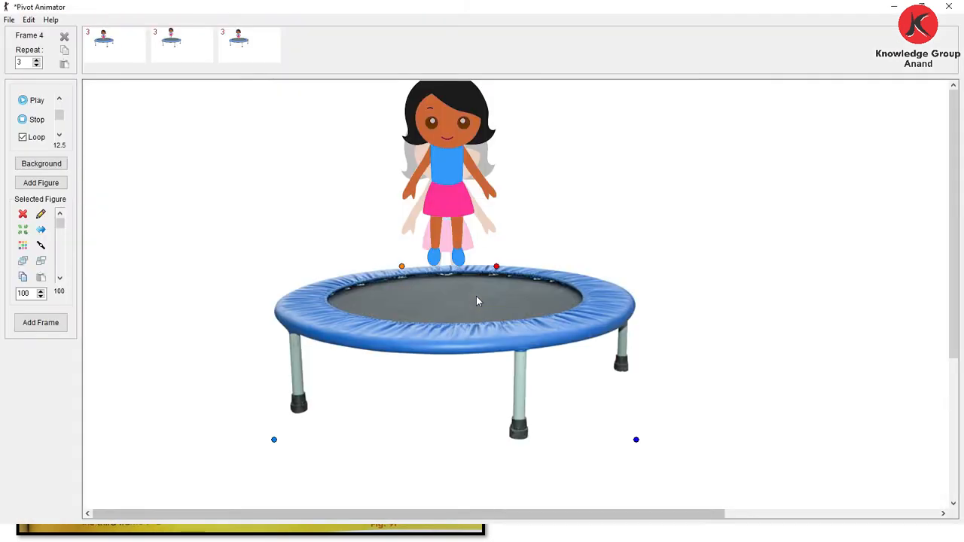
click(12, 20)
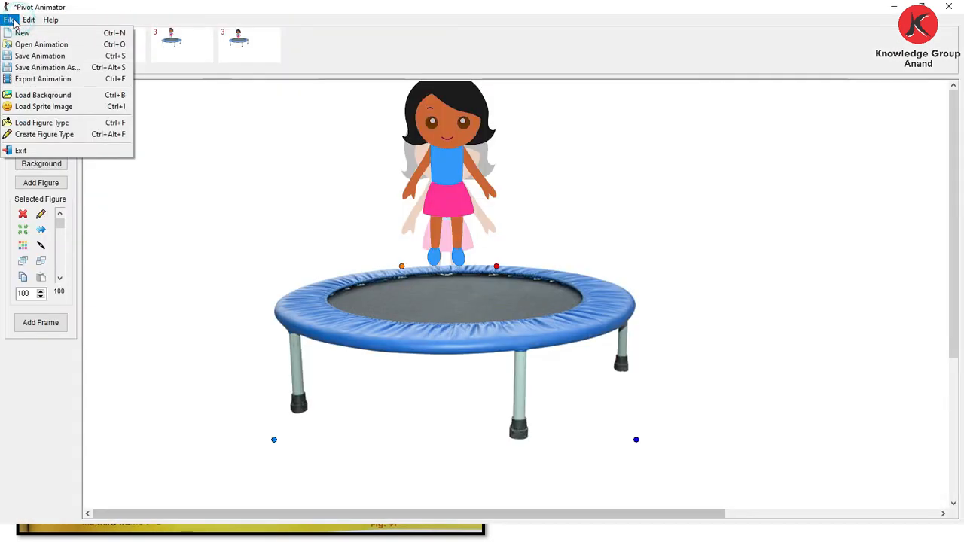
click(38, 78)
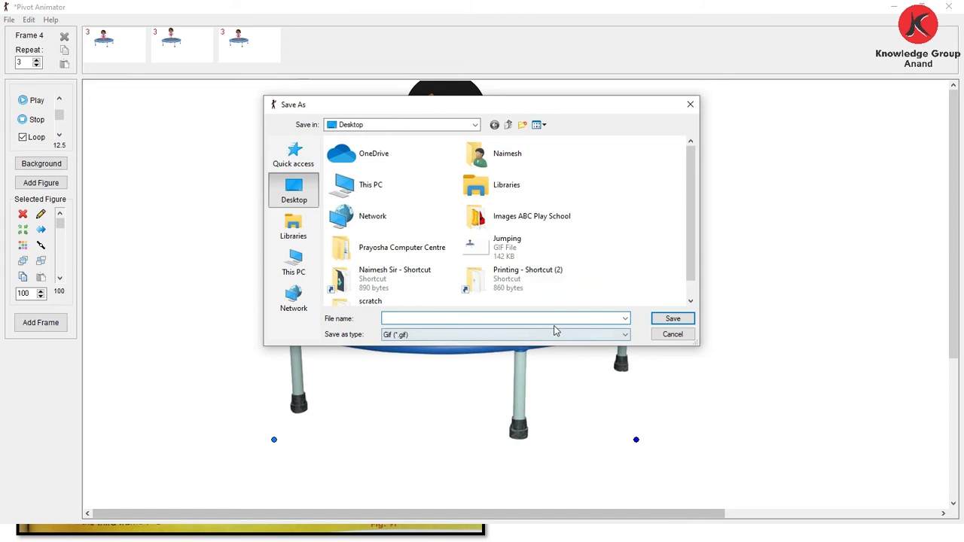
text(Jum)
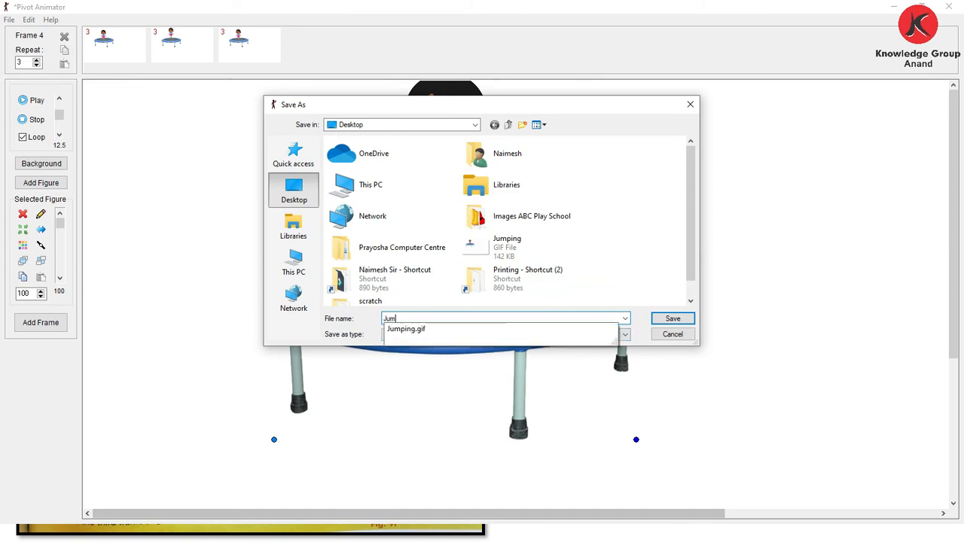
text(ping 2)
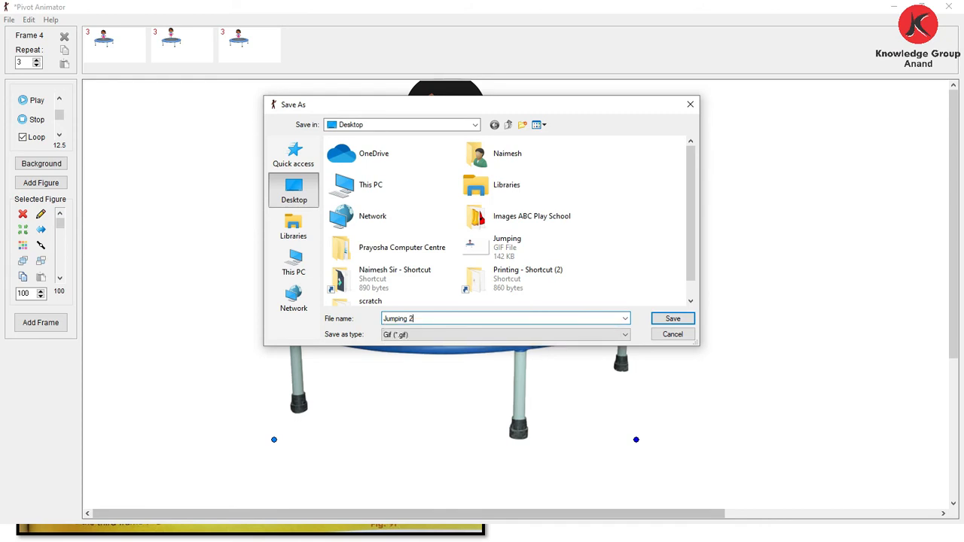
click(673, 319)
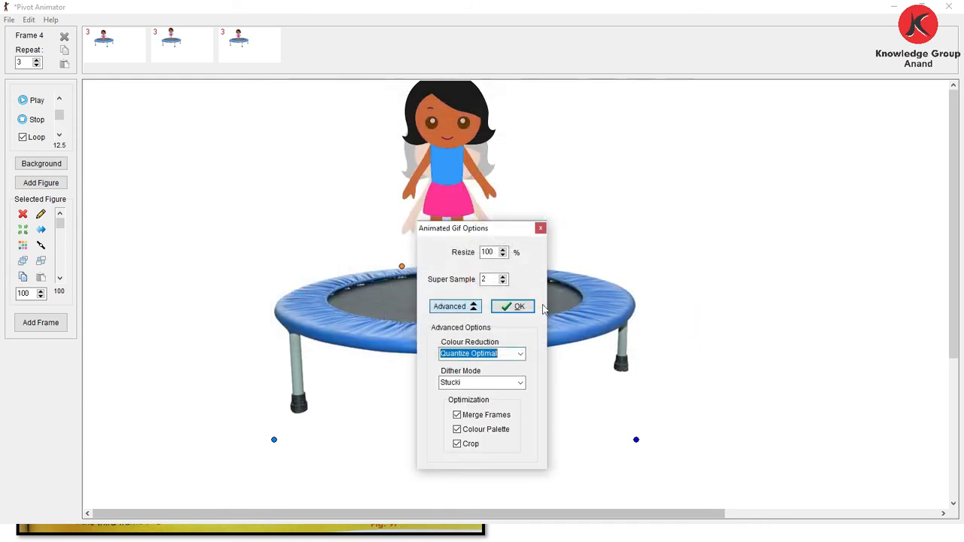
Move the GIF options dialog off the girl figure and set Super Sample to 4, keeping Resize at 100%
drag(483, 229, 583, 107)
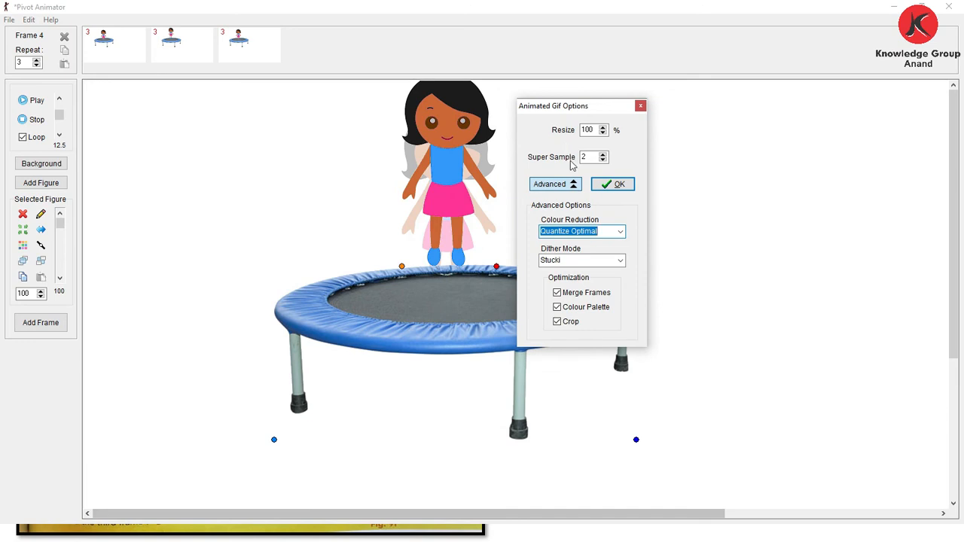
double_click(596, 129)
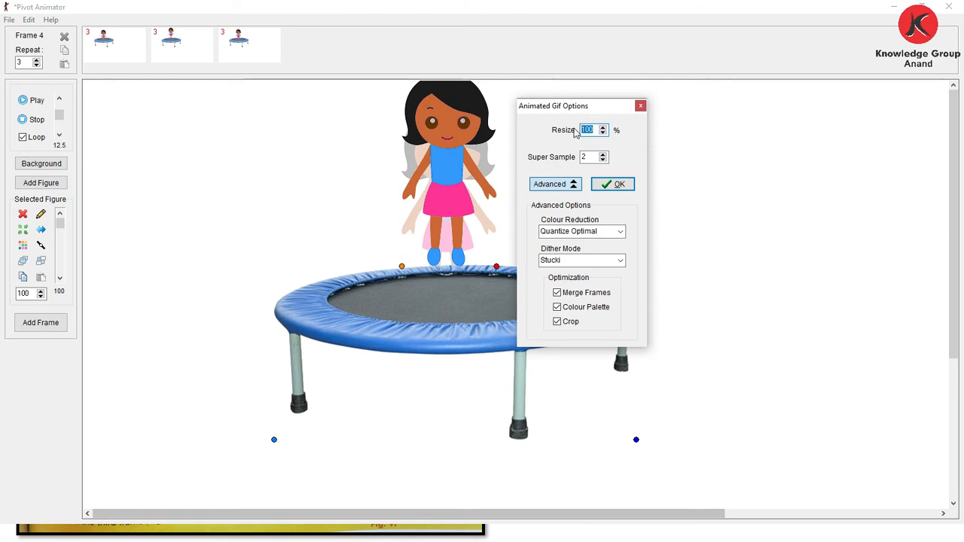
double_click(580, 156)
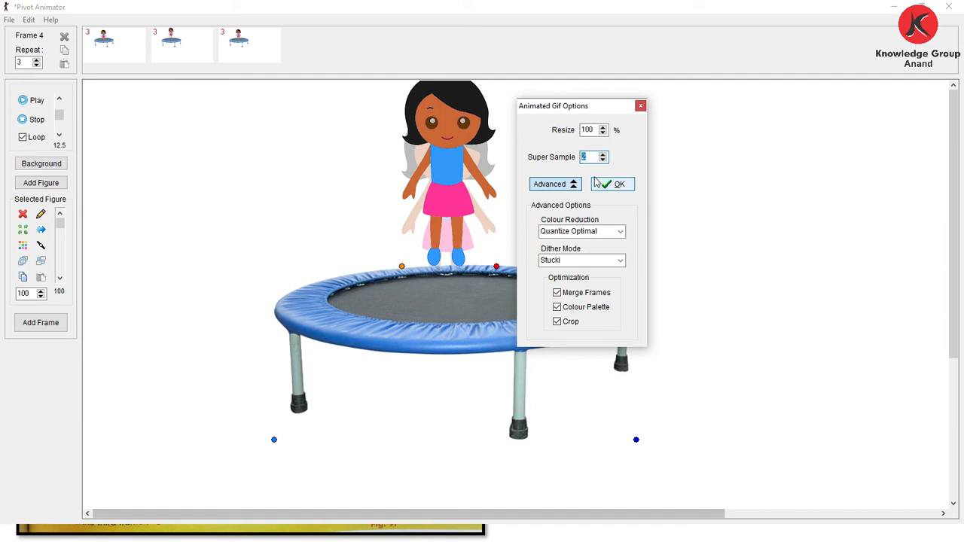
double_click(592, 156)
text(5)
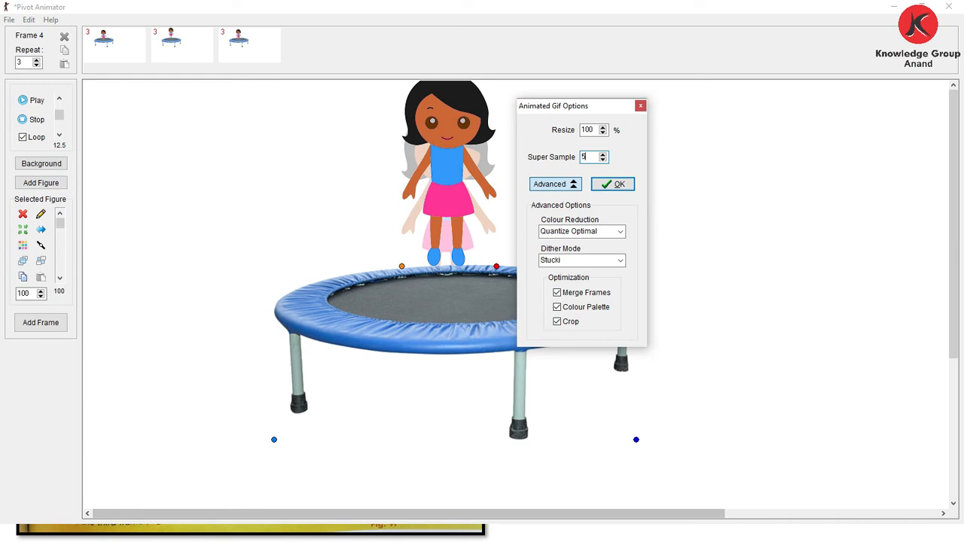
key(BackSpace)
Choose Quantize Optimal colour reduction and Floyd Steinberg dithering for the GIF and complete the export
click(620, 235)
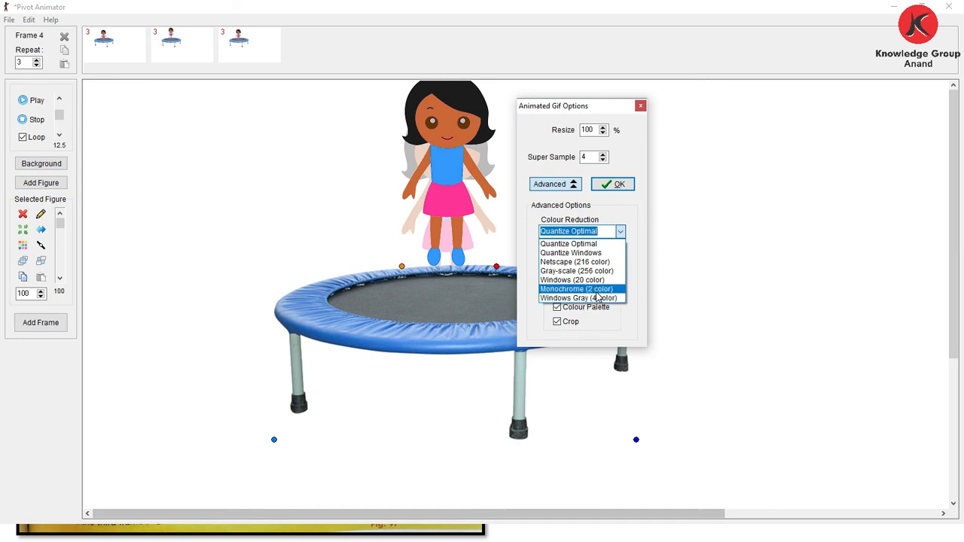
click(578, 244)
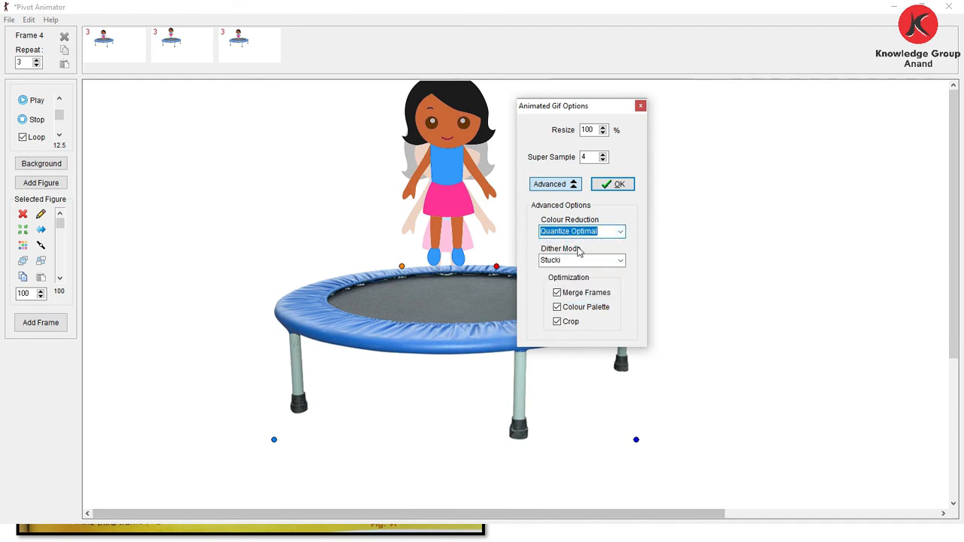
click(620, 260)
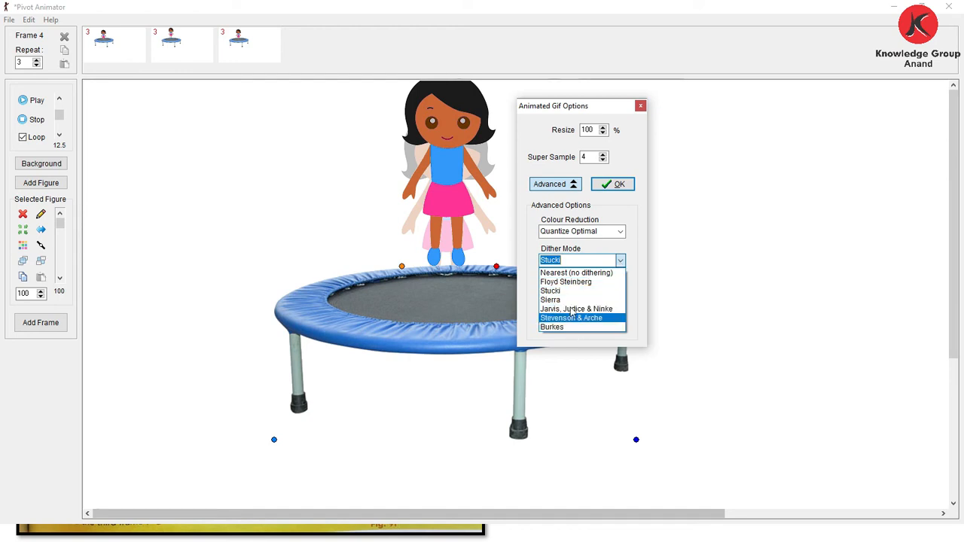
click(570, 282)
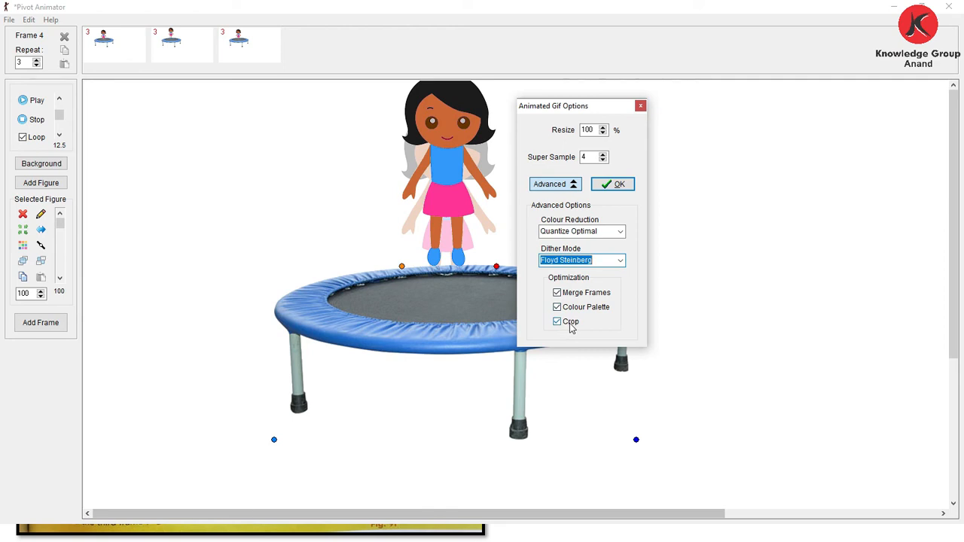
click(616, 185)
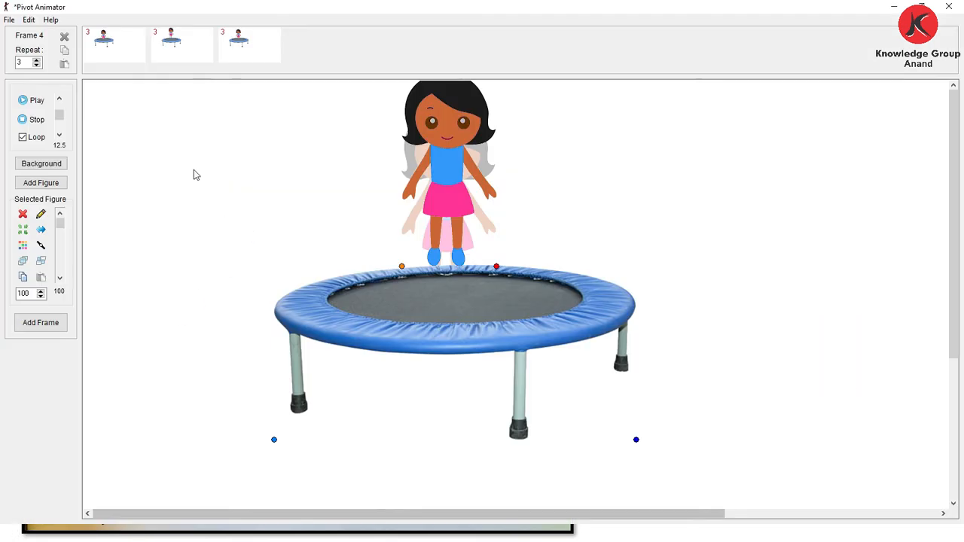
click(9, 20)
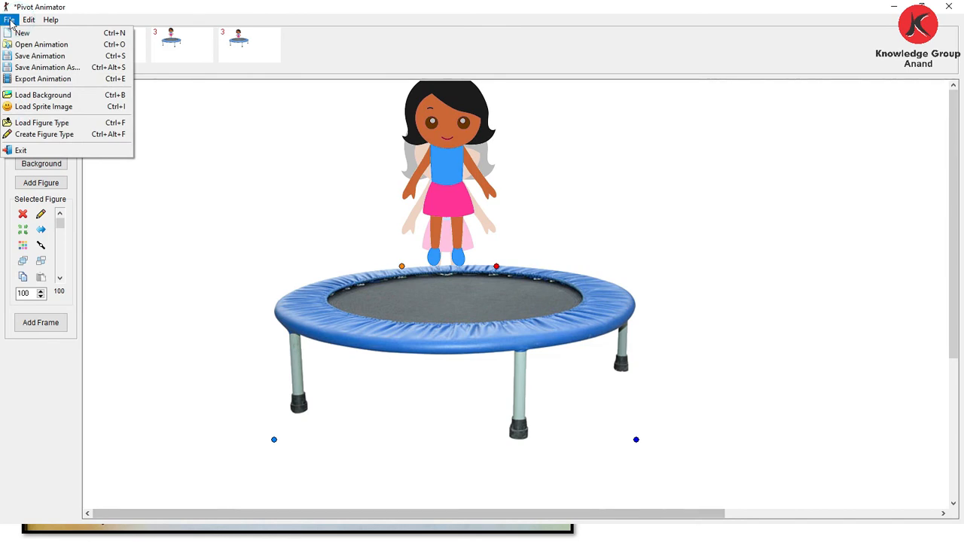
click(27, 67)
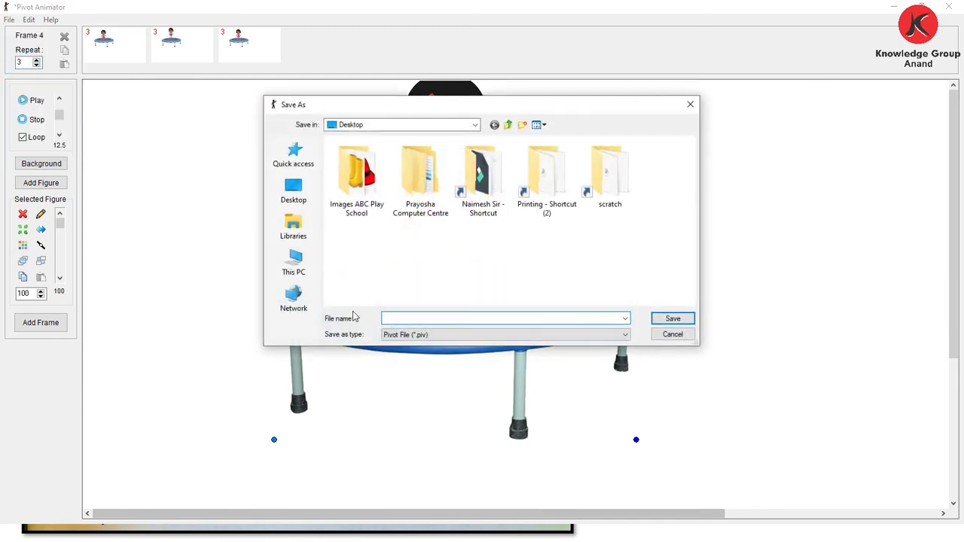
click(410, 336)
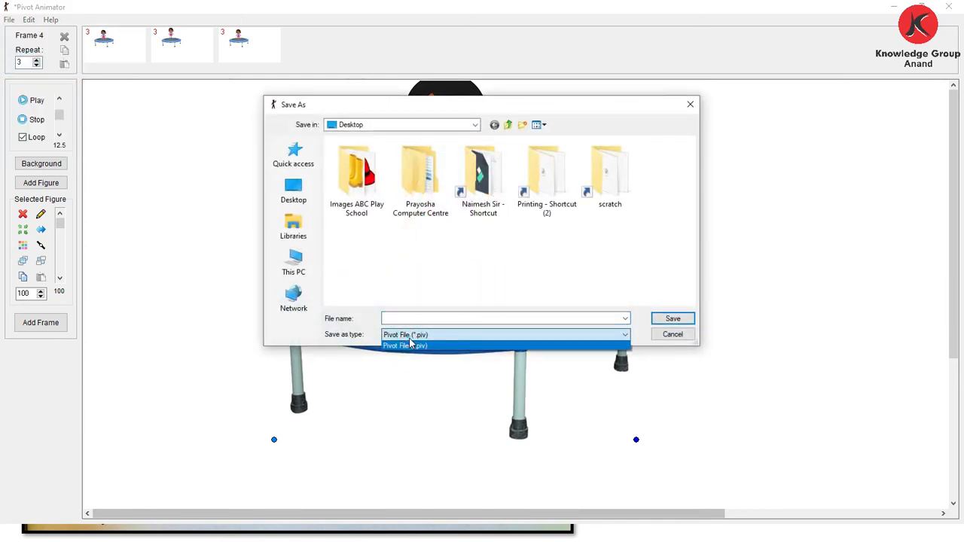
click(687, 334)
Export the animation to the Desktop as separate images named "Jumping" in JPEG format
click(8, 19)
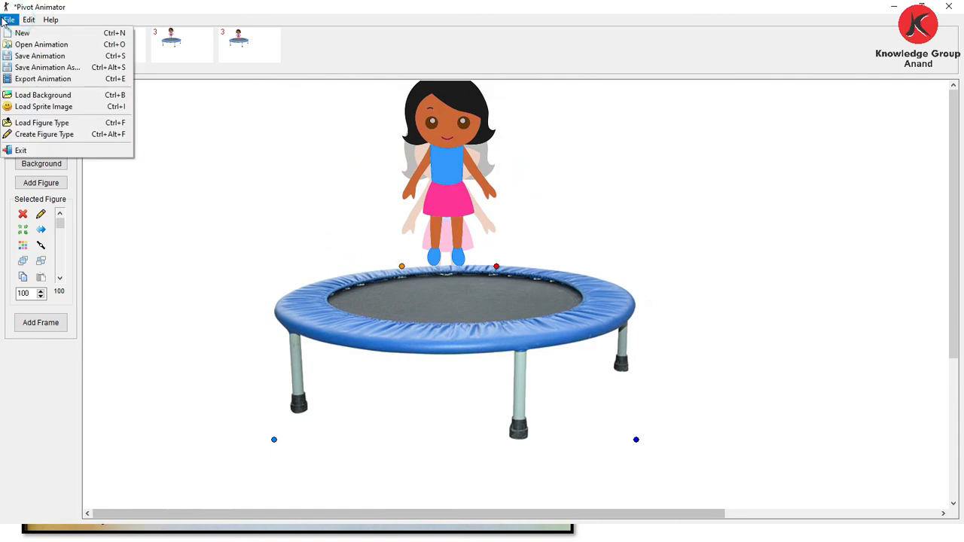
click(51, 78)
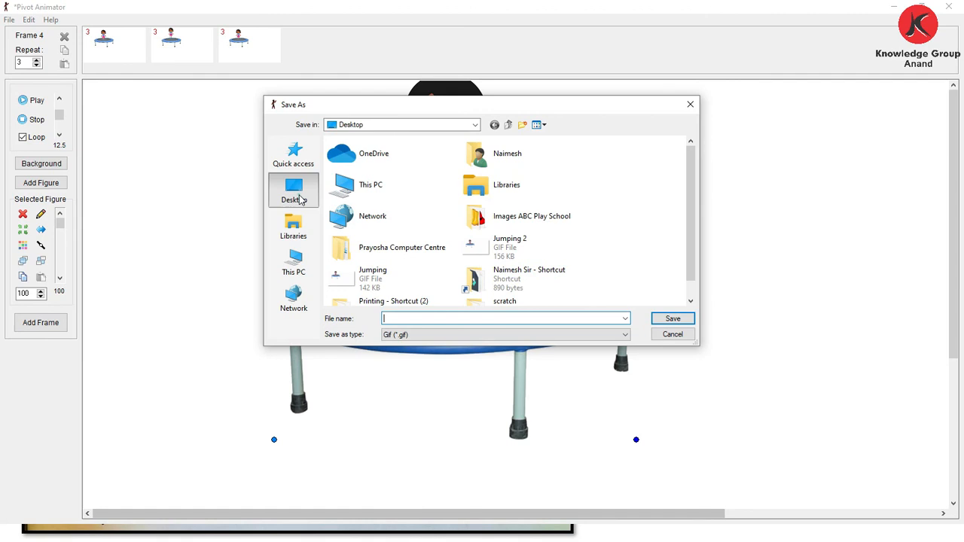
click(402, 334)
click(402, 362)
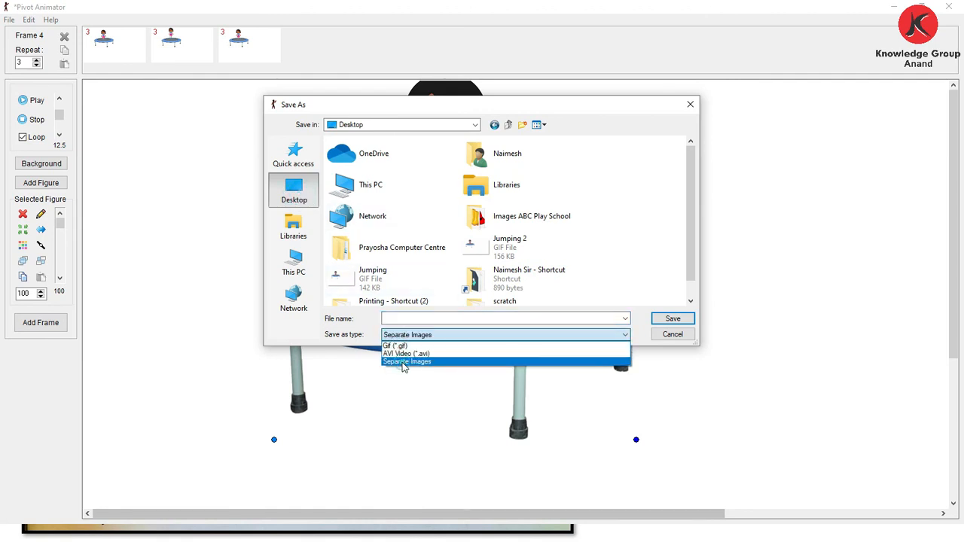
click(409, 320)
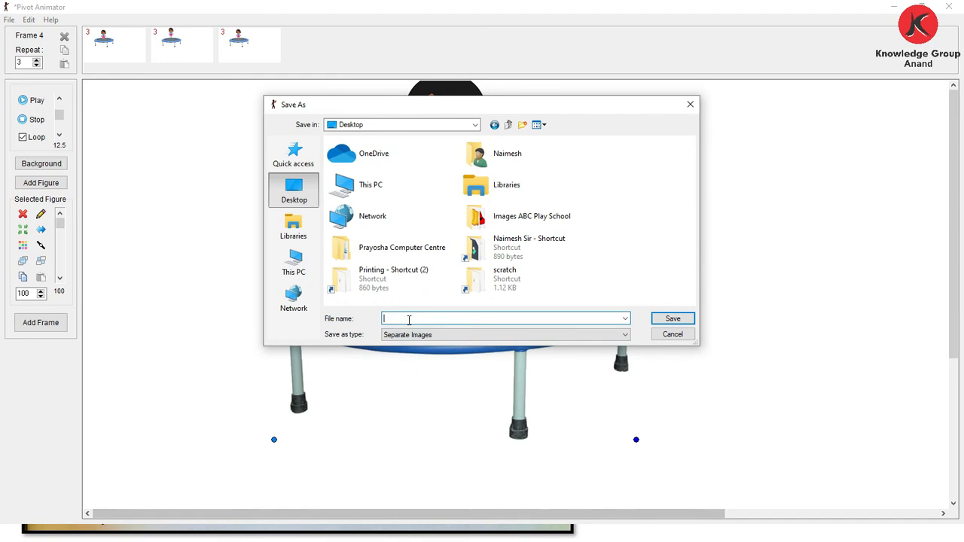
text(Jumpl)
key(BackSpace)
text(ing)
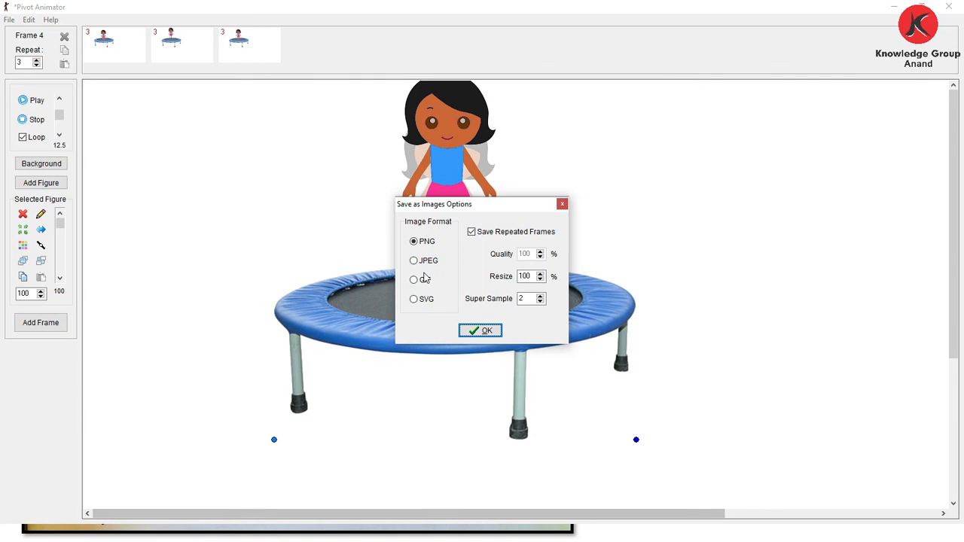
click(415, 260)
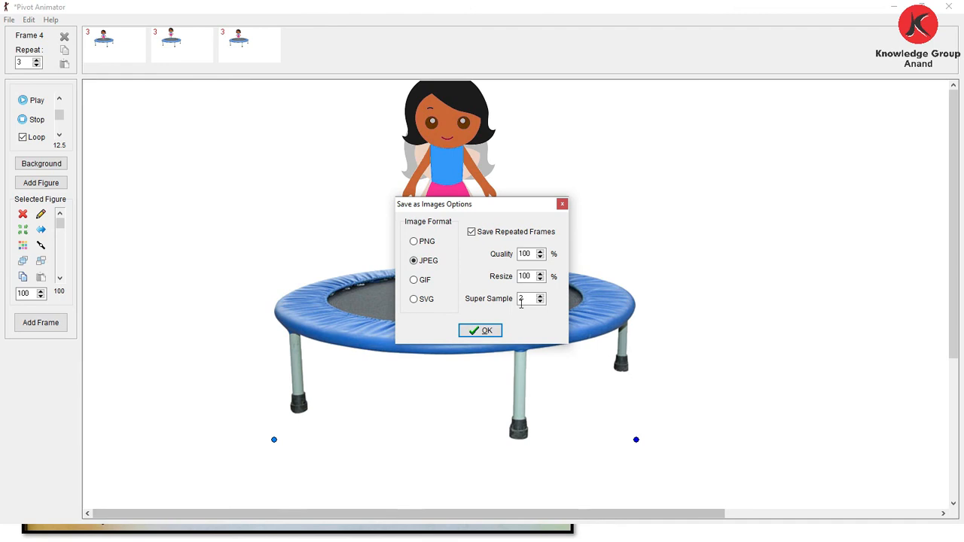
click(485, 332)
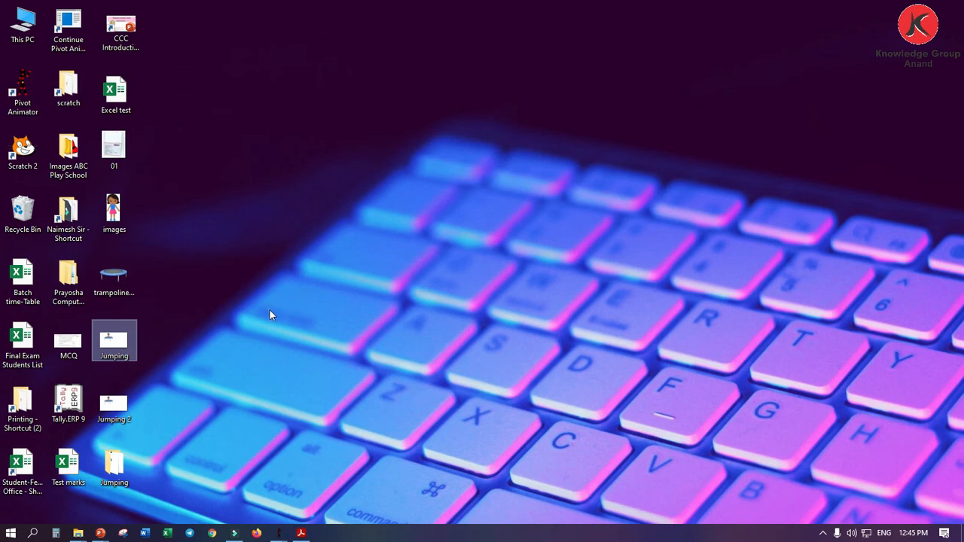
Open the exported Jumping folder on the Desktop, look over the frame images and minimize the folder window
double_click(114, 467)
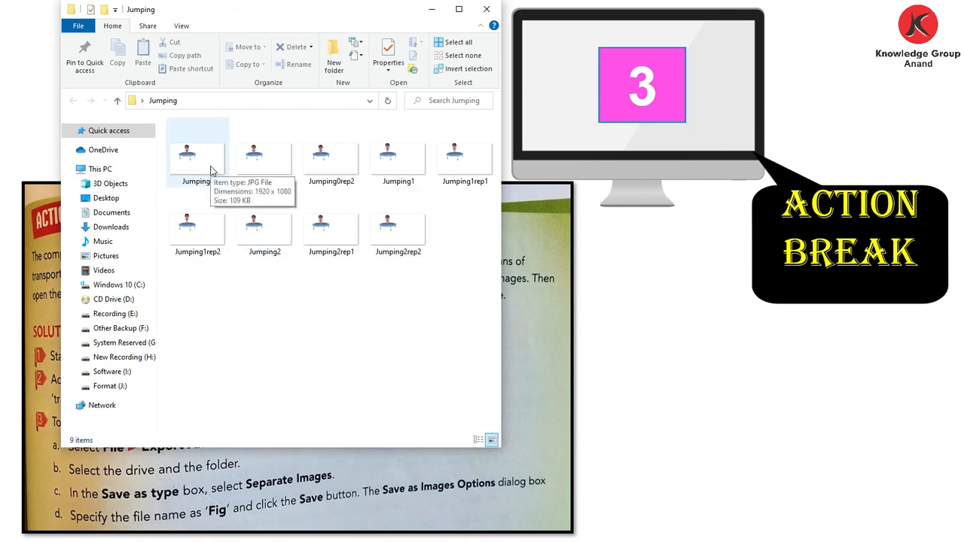
click(248, 283)
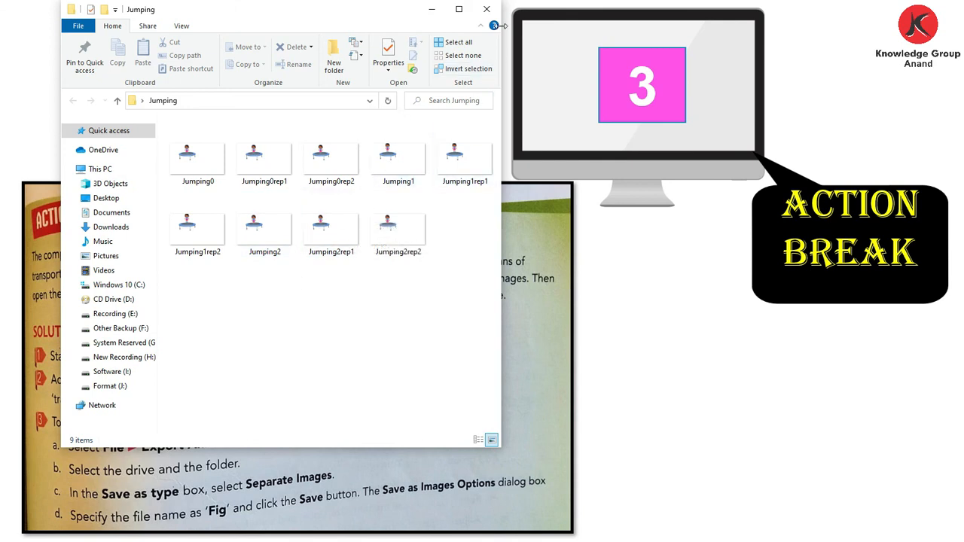
click(432, 9)
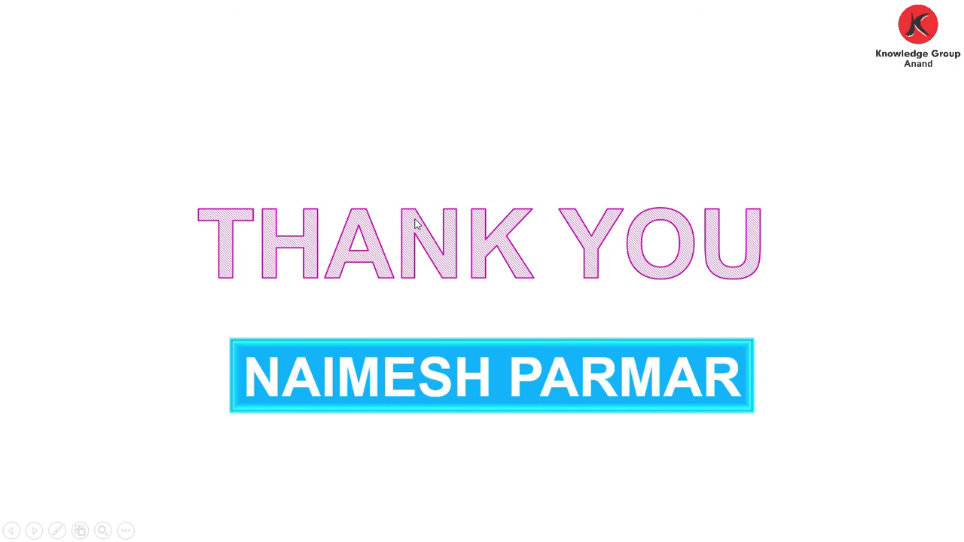